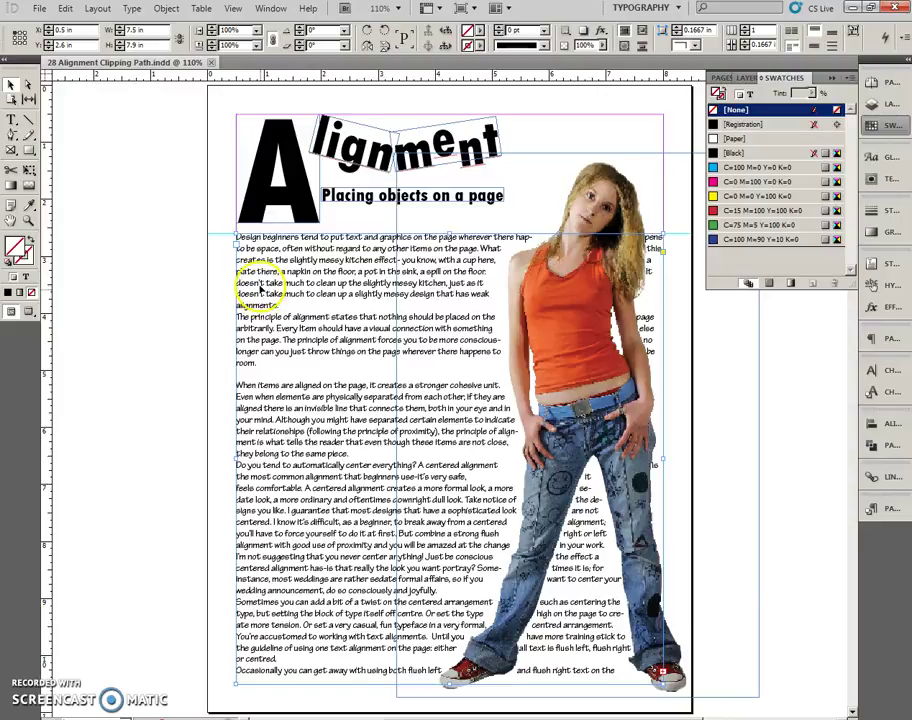
- Select all of the body text in the story frame and turn off hyphenation
{"action": "double_click", "coordinate": [259, 287]}
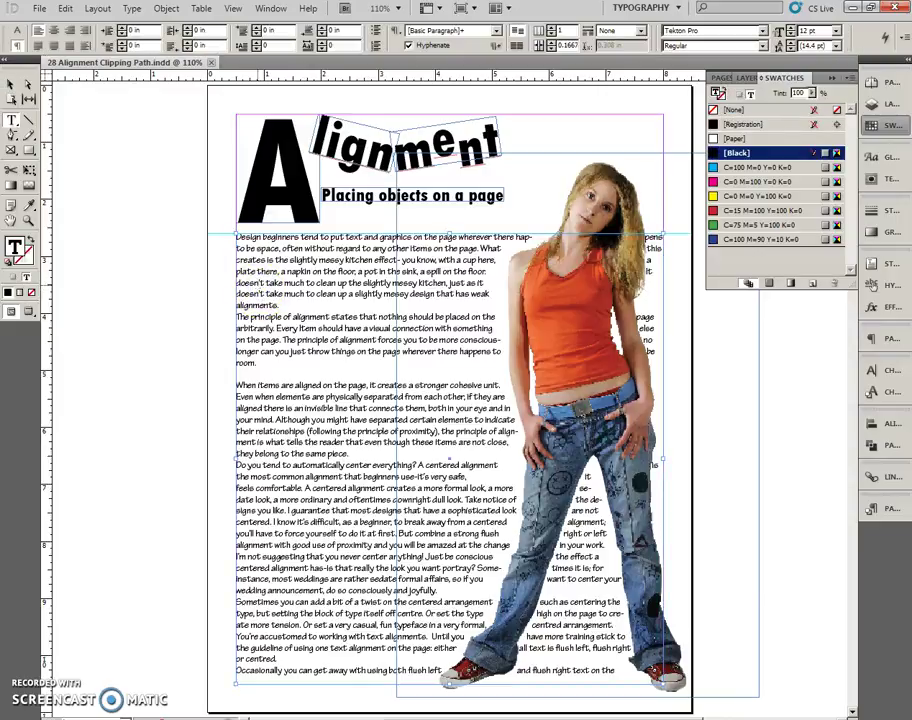
{"action": "key", "text": "ctrl+a"}
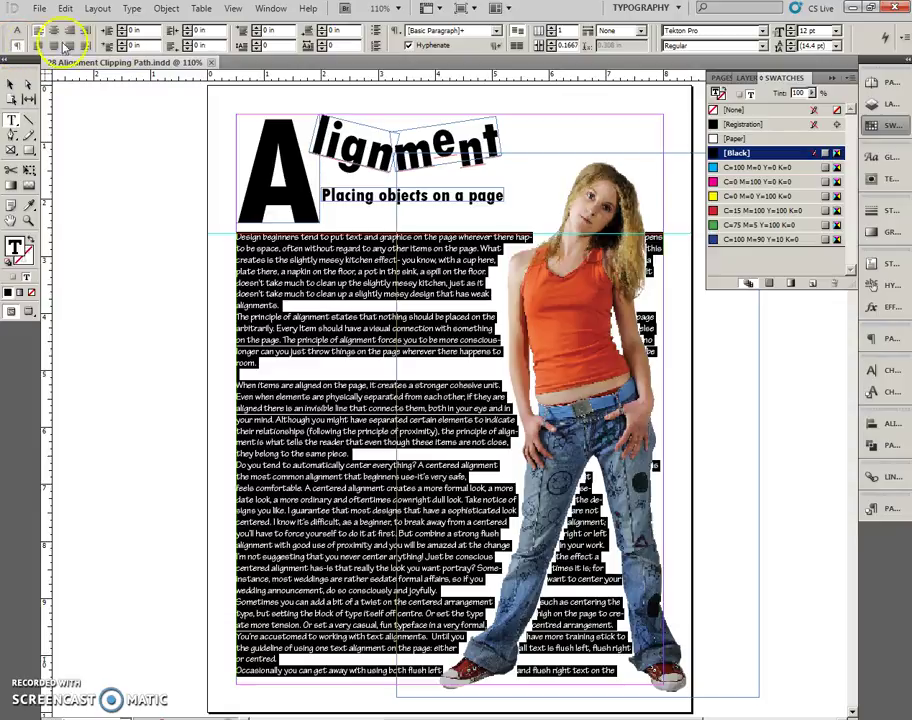
{"action": "left_click", "coordinate": [408, 46]}
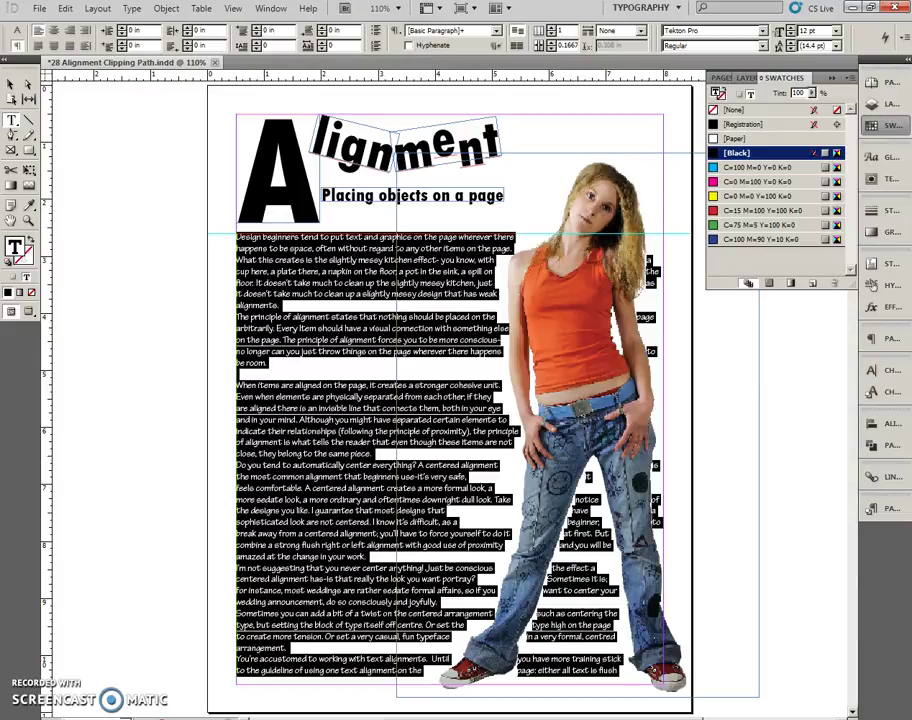
- Set the selected body text in Times New Roman at 18 pt
{"action": "left_click", "coordinate": [18, 31]}
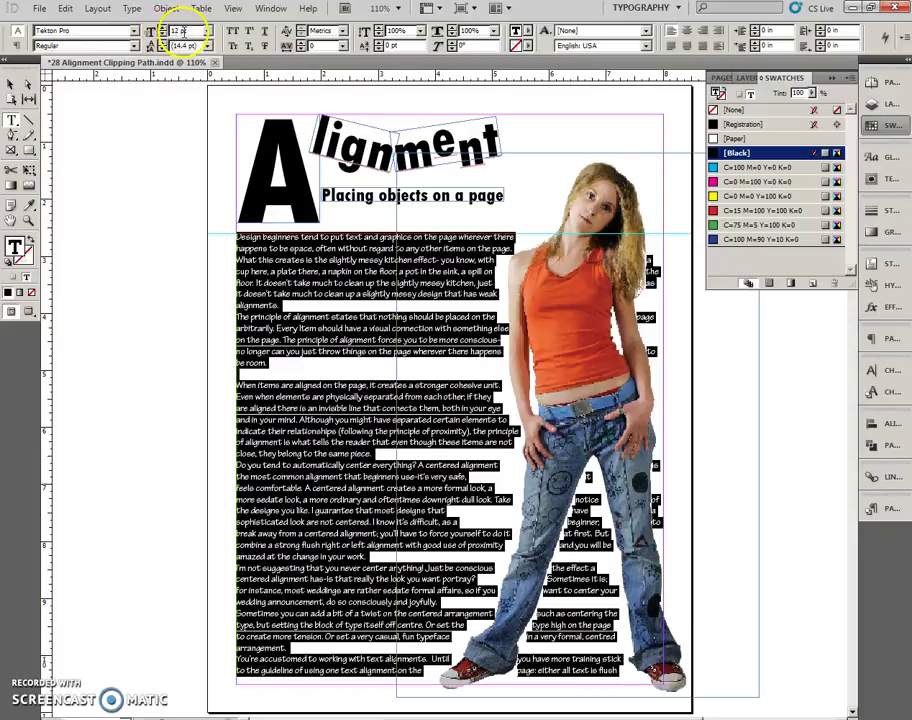
{"action": "left_click", "coordinate": [133, 31]}
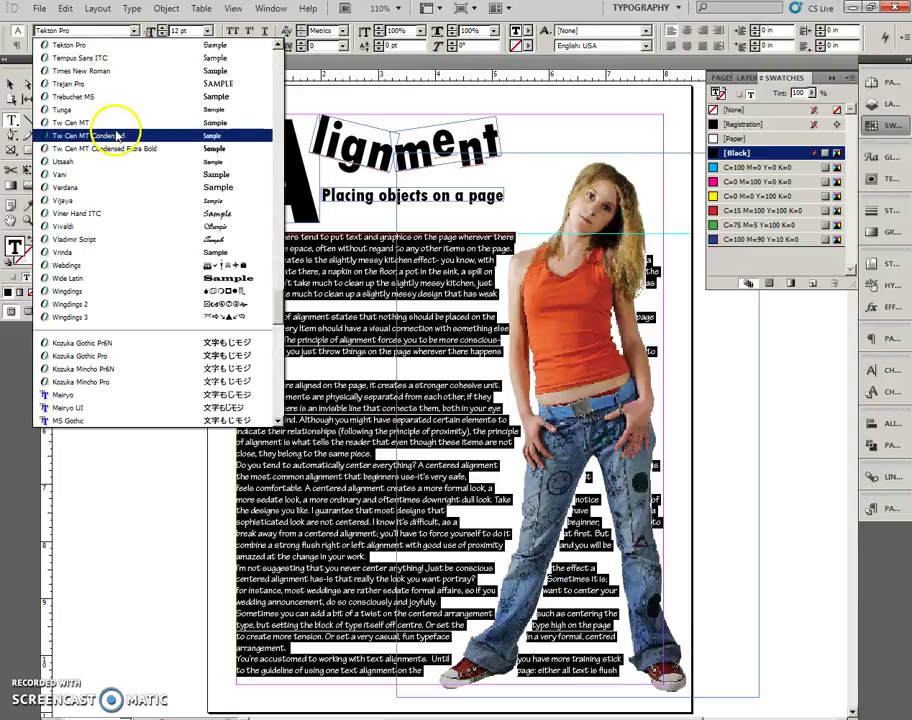
{"action": "left_click", "coordinate": [75, 70]}
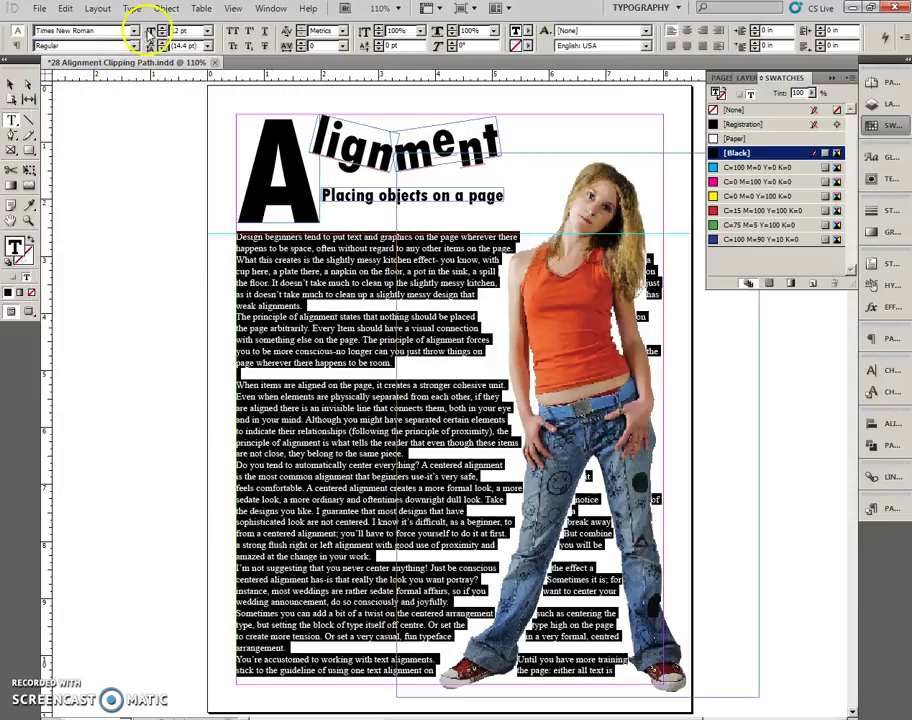
{"action": "type", "text": "18"}
{"action": "key", "text": "Return"}
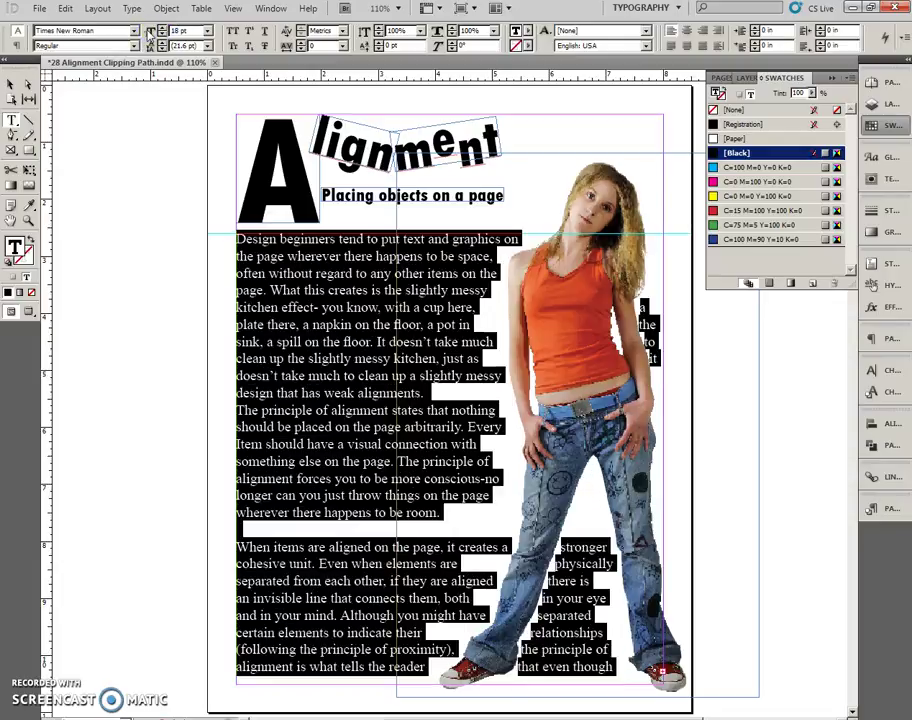
- Give the selected paragraphs a first line left indent of 0.25 in and a space after of 0.125 in
{"action": "left_click", "coordinate": [18, 46]}
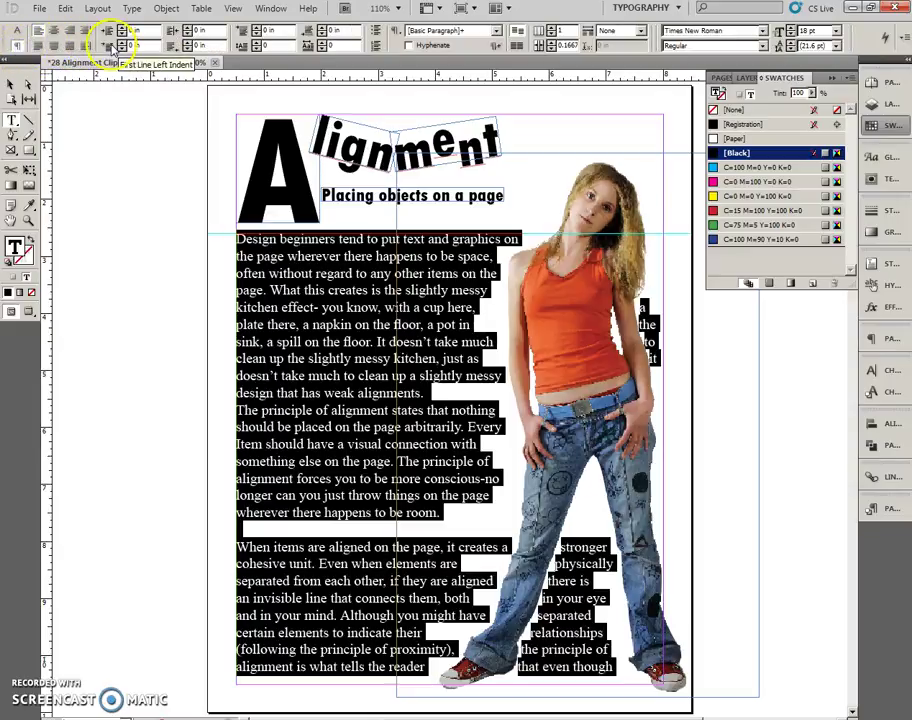
{"action": "left_click", "coordinate": [111, 48]}
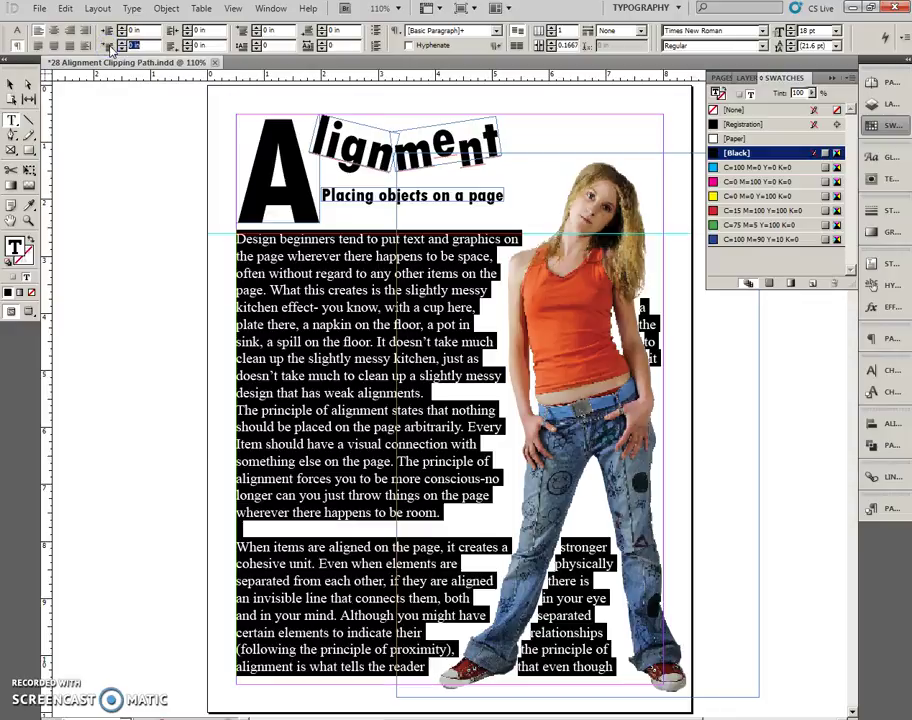
{"action": "type", "text": ".25"}
{"action": "key", "text": "Return"}
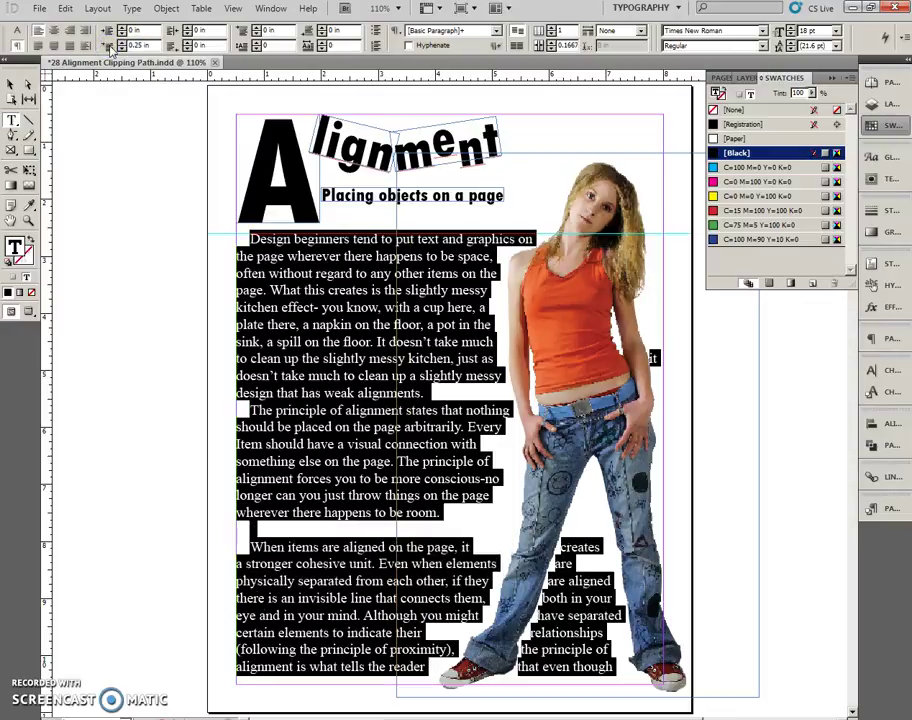
{"action": "left_click", "coordinate": [303, 33]}
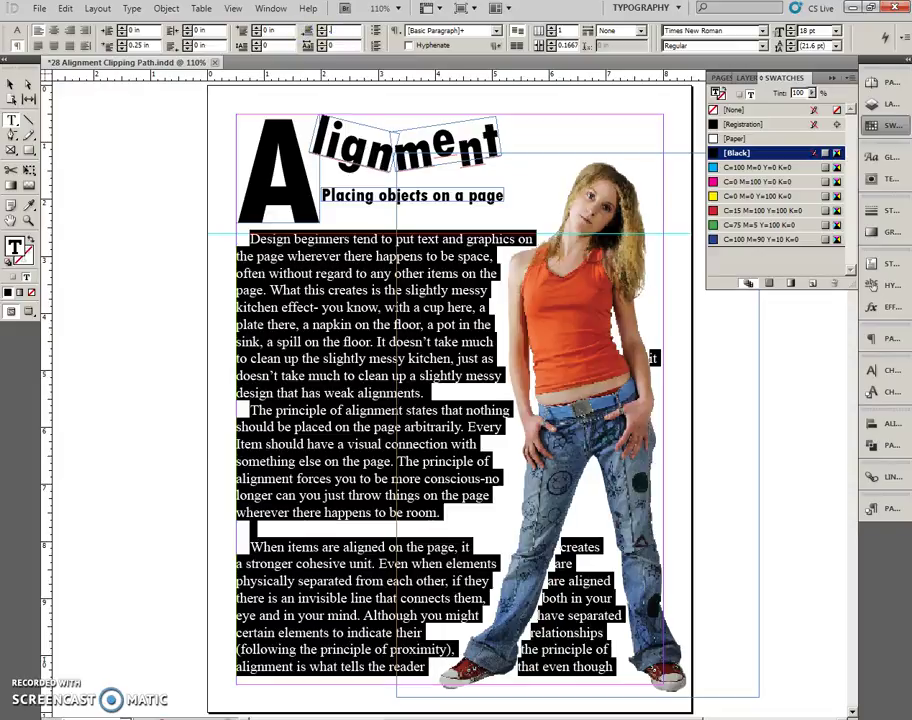
{"action": "key", "text": "Return"}
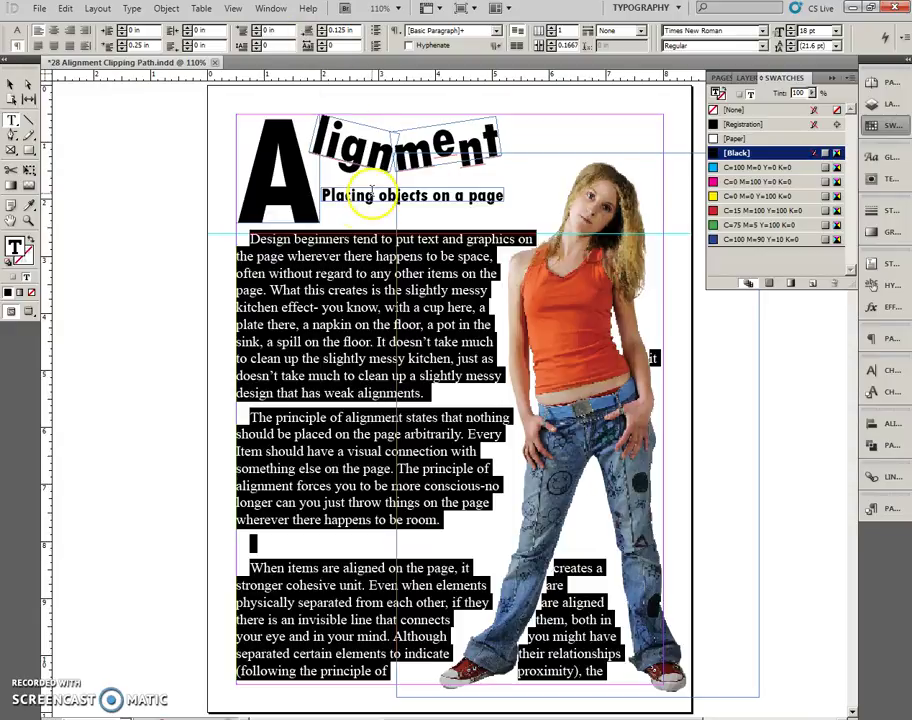
- Delete the empty paragraph before the one beginning "When items are aligned on the page"
{"action": "left_click", "coordinate": [262, 544]}
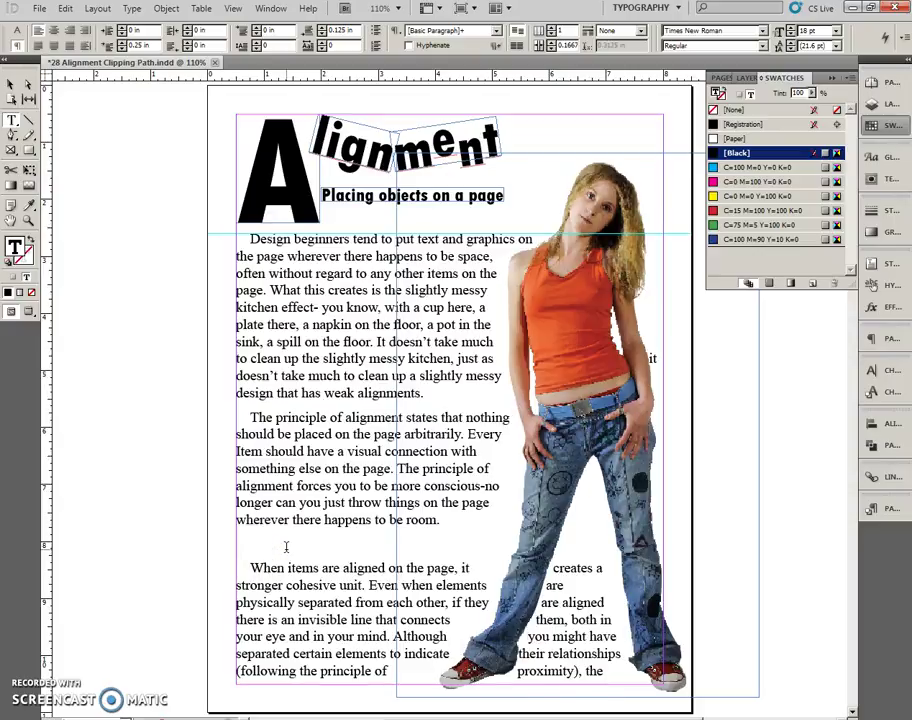
{"action": "key", "text": "Delete"}
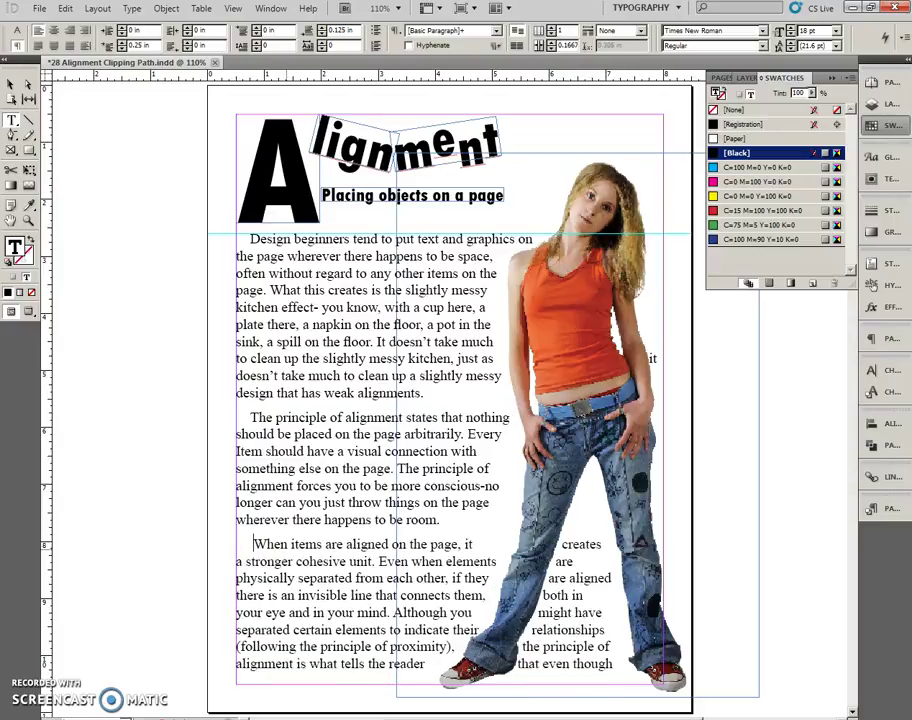
{"action": "left_click", "coordinate": [278, 540]}
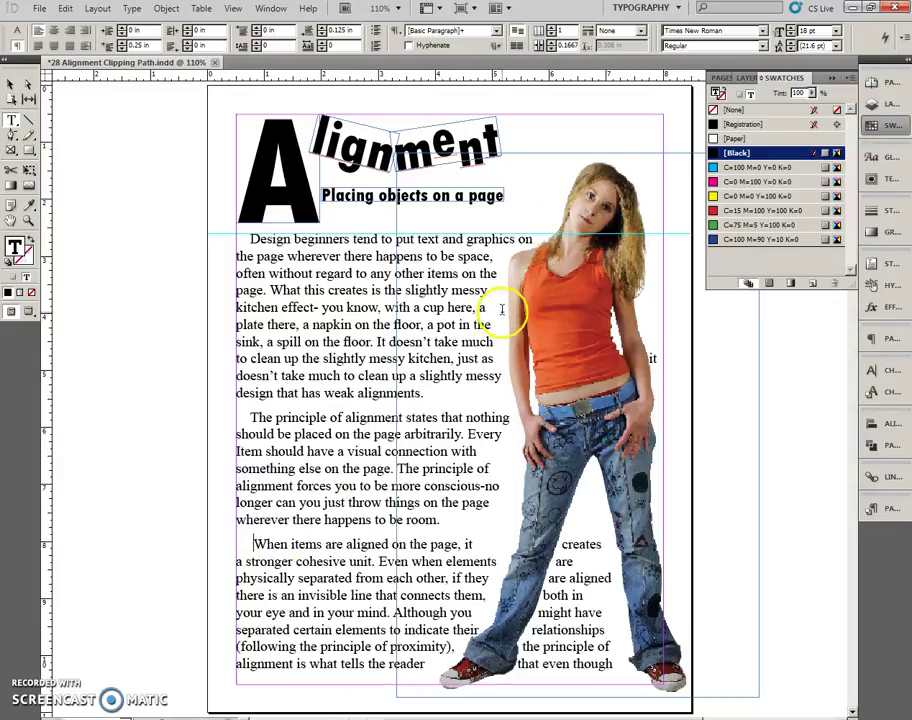
- Nudge the woman's photo left and slightly down, to about X 3.08 in and Y 1.22 in, to improve the text wrap
{"action": "left_click", "coordinate": [12, 85]}
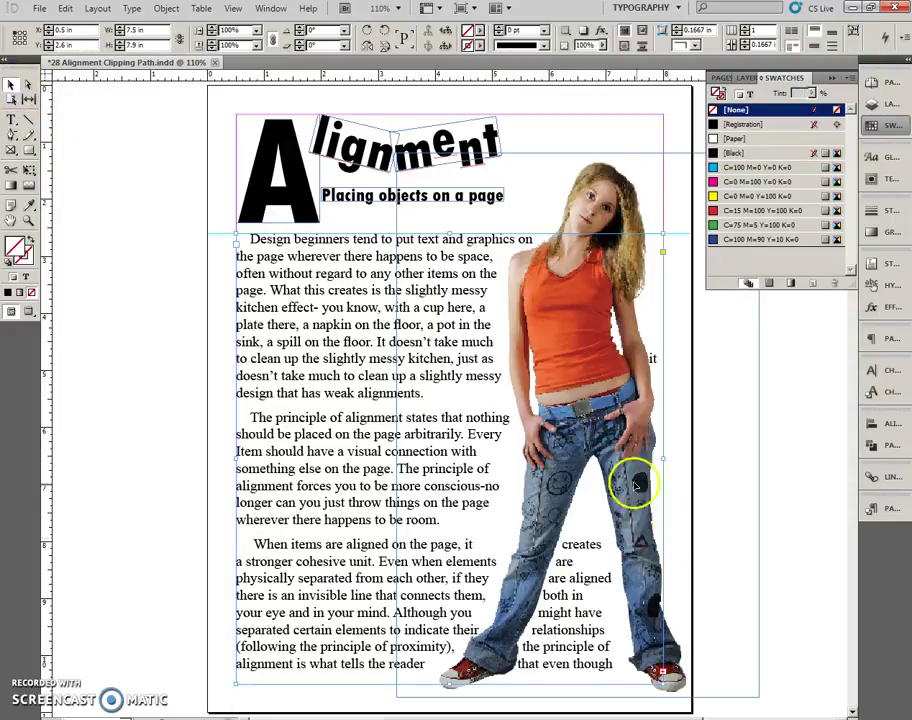
{"action": "left_click", "coordinate": [678, 657]}
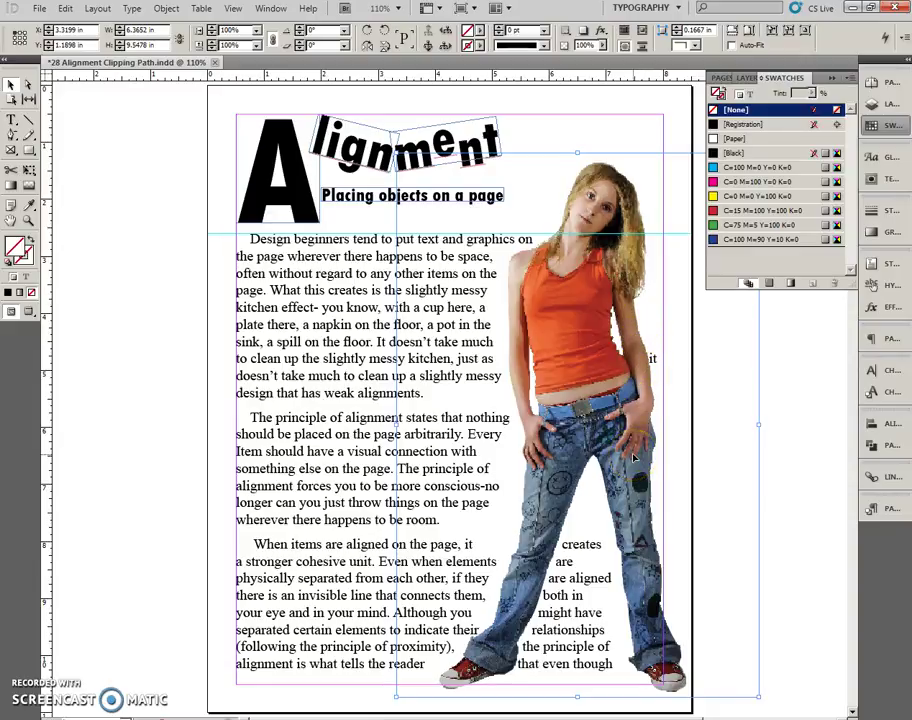
{"action": "key", "text": "Left"}
{"action": "key", "text": "Left"}
{"action": "key", "text": "Left"}
{"action": "key", "text": "Left"}
{"action": "key", "text": "Left"}
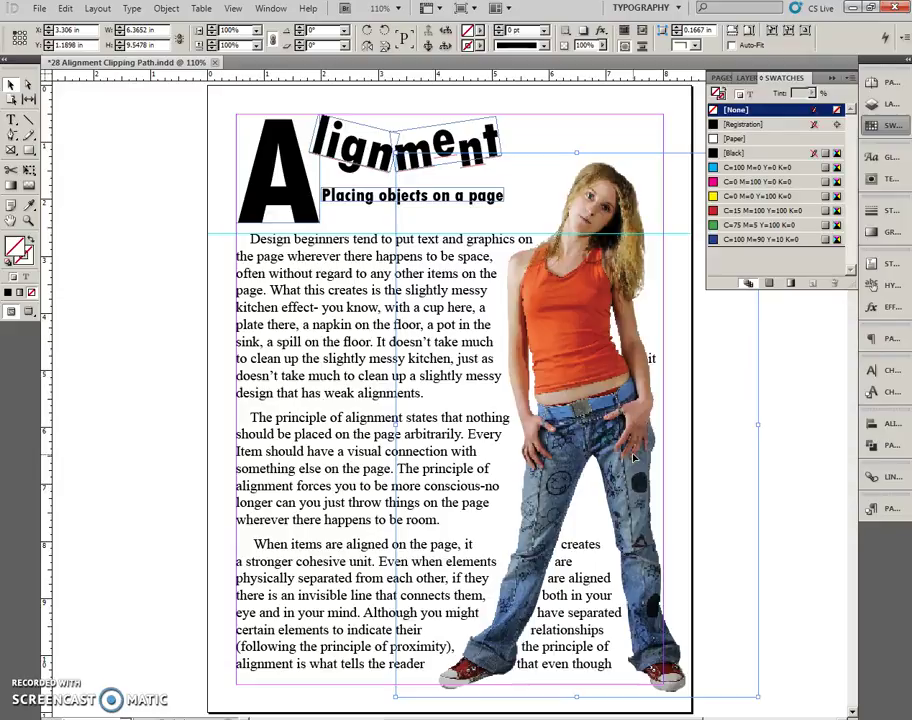
{"action": "key", "text": "Left"}
{"action": "key", "text": "Left"}
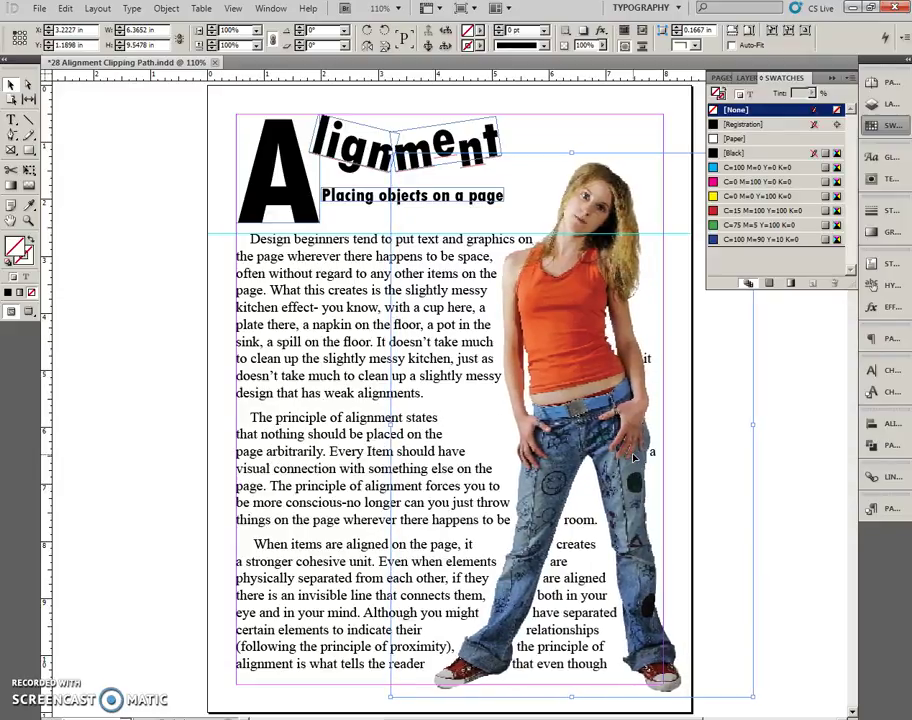
{"action": "key", "text": "Left"}
{"action": "key", "text": "Left"}
{"action": "key", "text": "Left"}
{"action": "key", "text": "Left"}
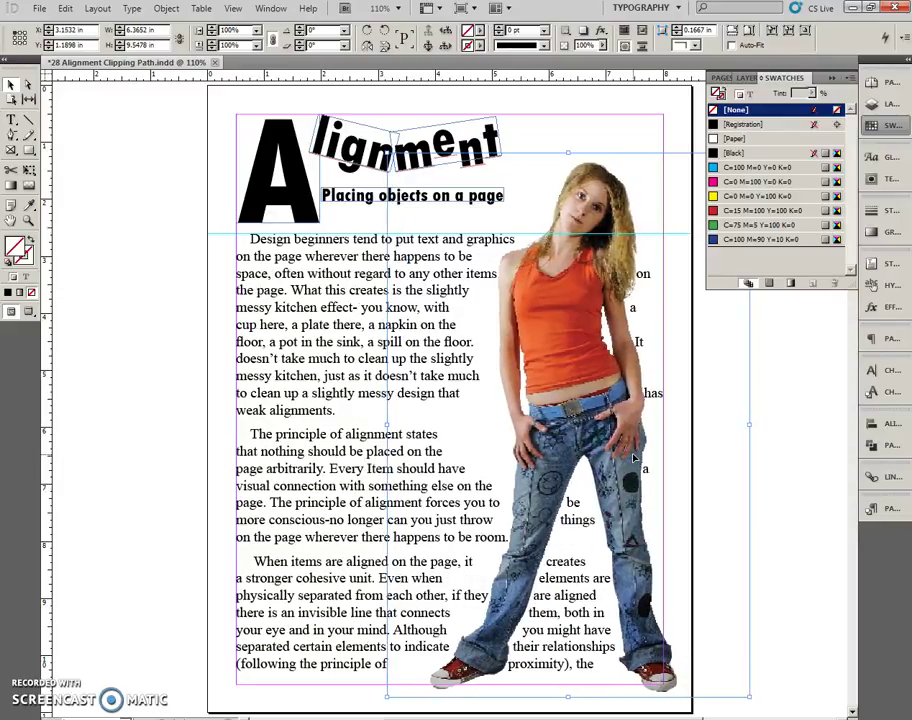
{"action": "key", "text": "Left"}
{"action": "key", "text": "Left"}
{"action": "key", "text": "Left"}
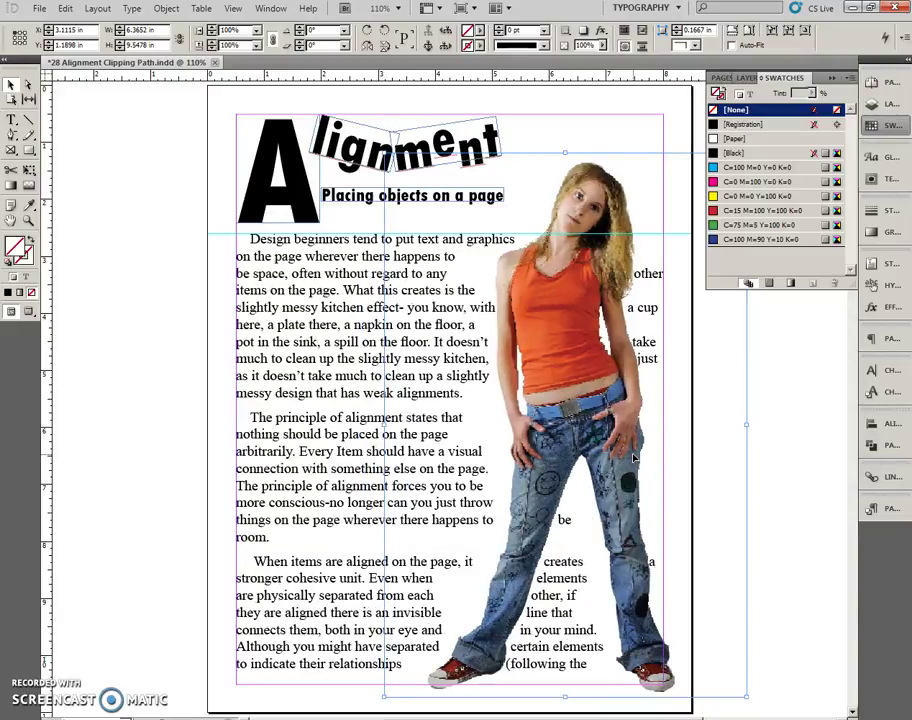
{"action": "key", "text": "Down"}
{"action": "key", "text": "Down"}
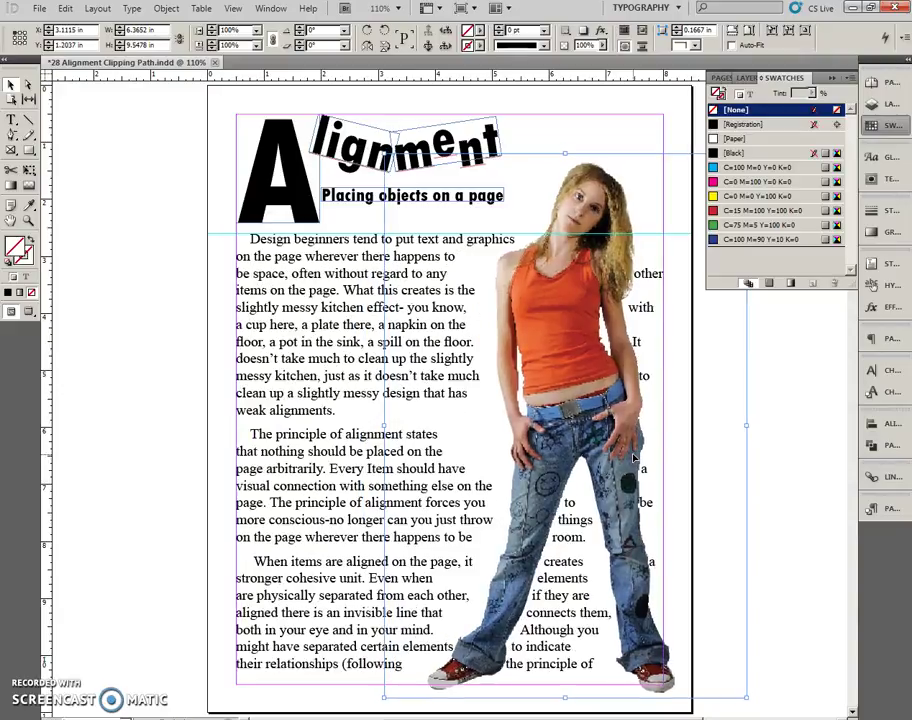
{"action": "key", "text": "Right"}
{"action": "key", "text": "Right"}
{"action": "key", "text": "Right"}
{"action": "key", "text": "Right"}
{"action": "key", "text": "Right"}
{"action": "key", "text": "Right"}
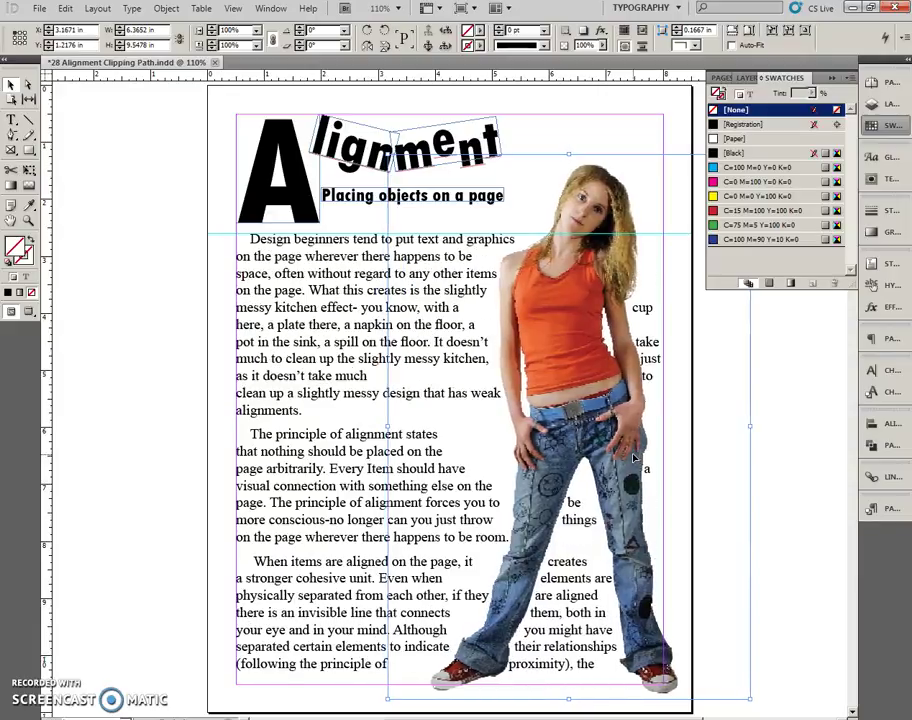
{"action": "key", "text": "Right"}
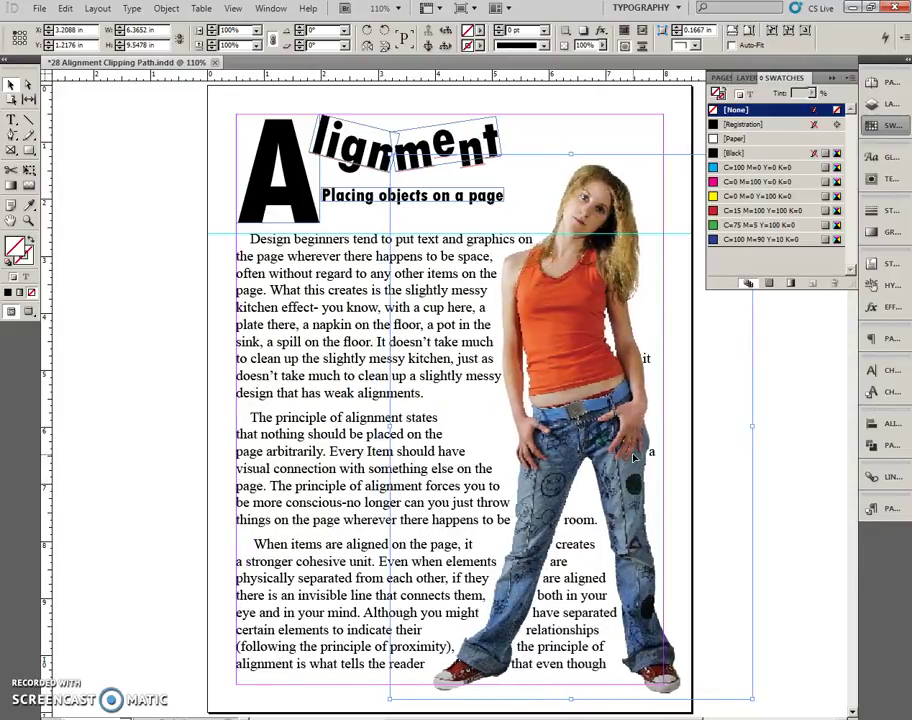
{"action": "key", "text": "Right"}
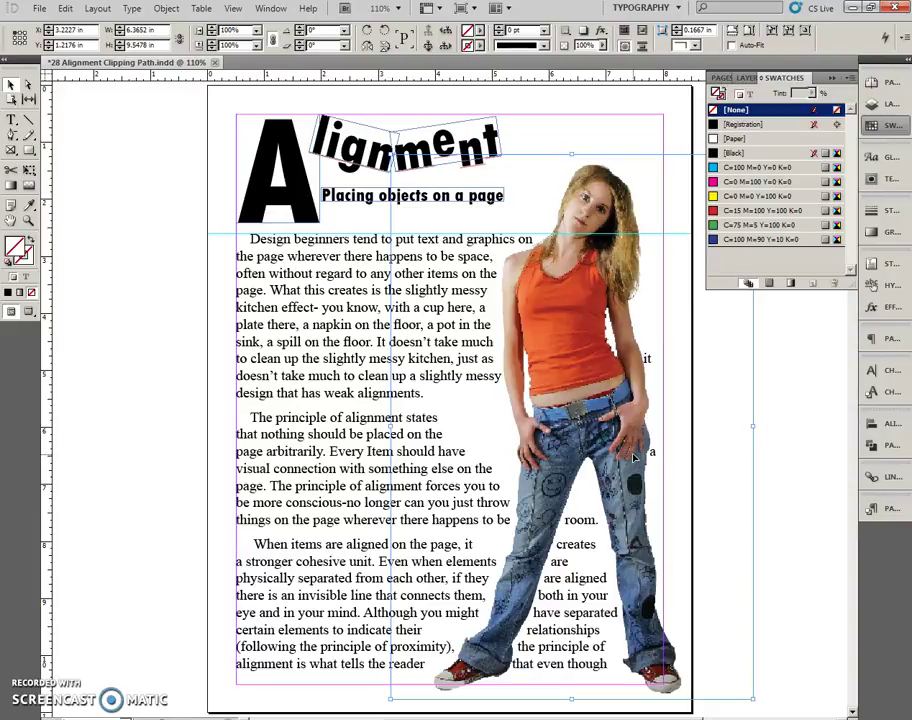
{"action": "key", "text": "shift+Left"}
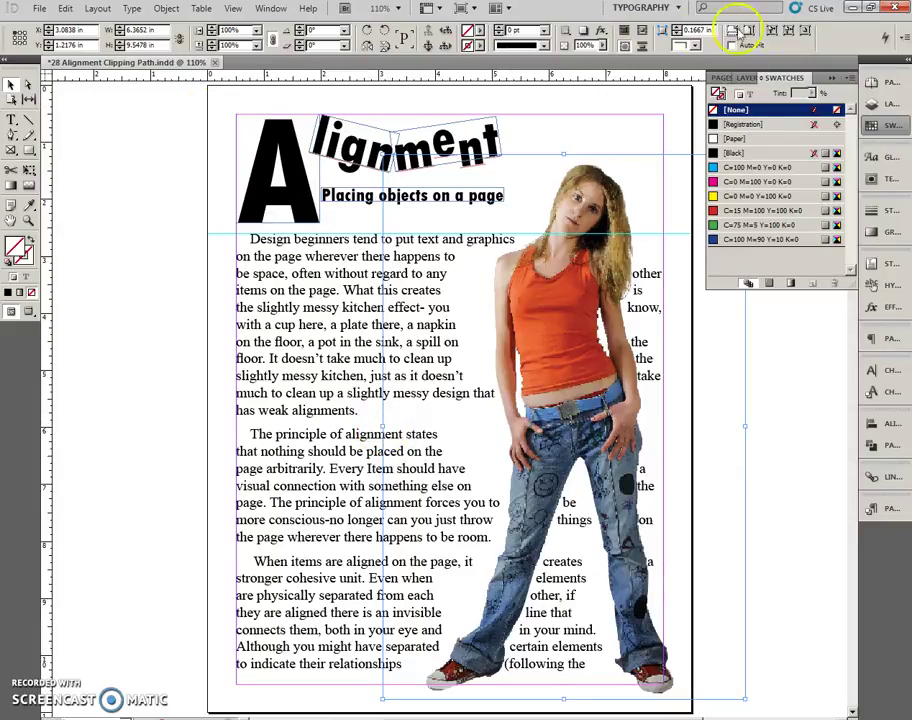
- Fit the photo's frame to its content and enlarge the photo proportionally up and to the left, to about 4.59 by 9.81 in
{"action": "left_click", "coordinate": [789, 33]}
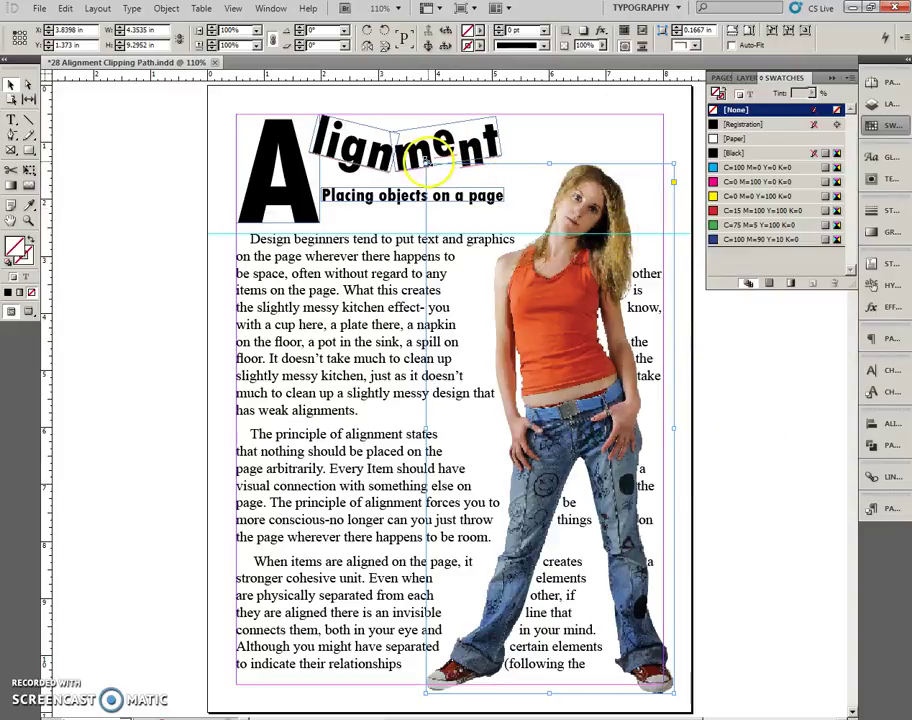
{"action": "left_click_drag", "start_coordinate": [425, 160], "coordinate": [413, 134]}
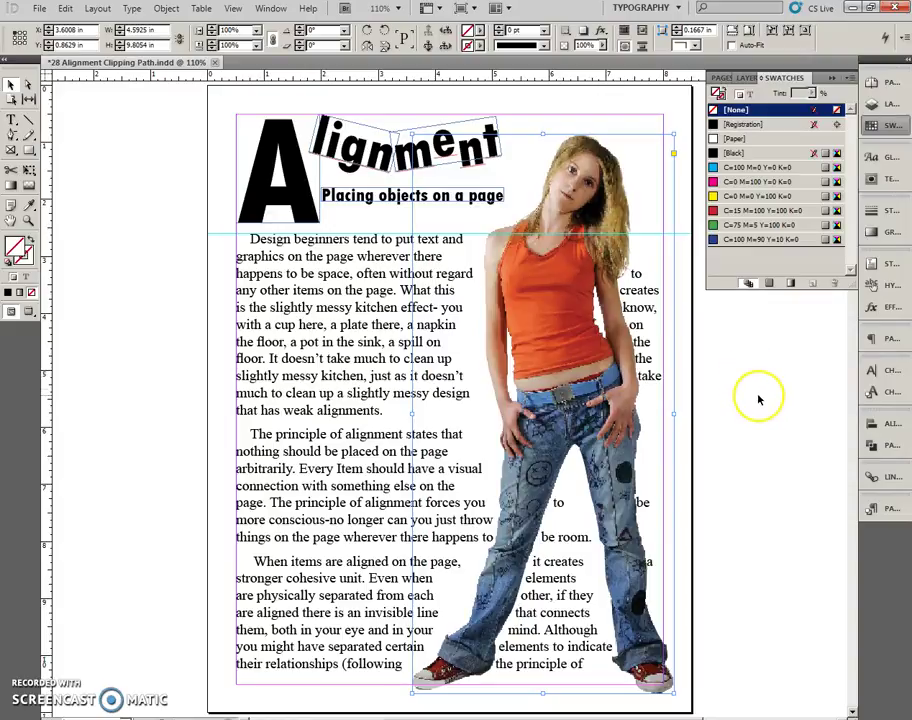
- Nudge the enlarged photo to the right, to about X 3.67 in
{"action": "key", "text": "Right"}
{"action": "key", "text": "Right"}
{"action": "key", "text": "Right"}
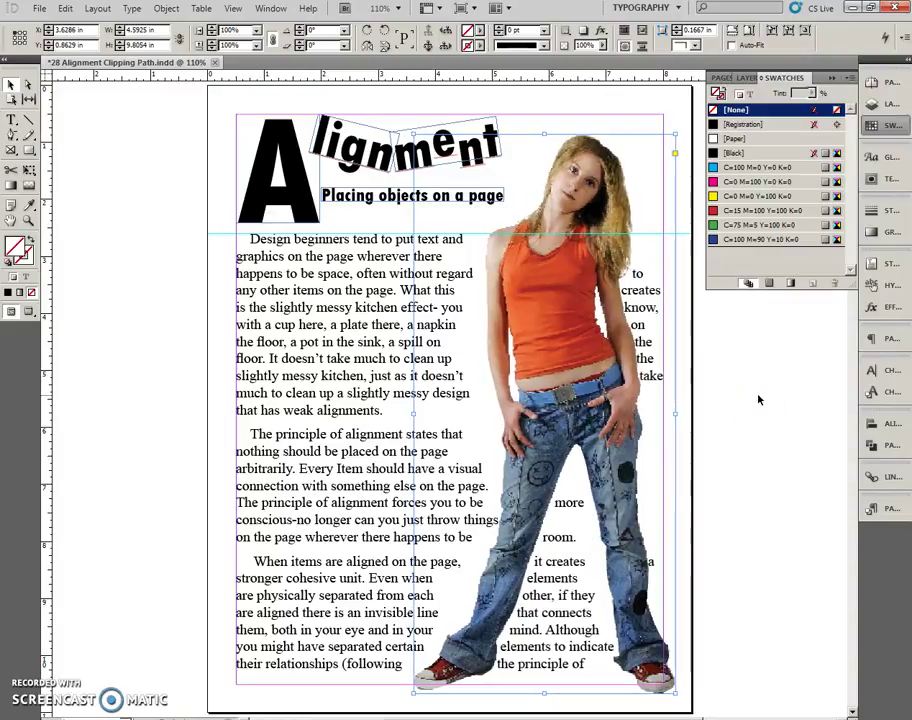
{"action": "left_click", "coordinate": [671, 345]}
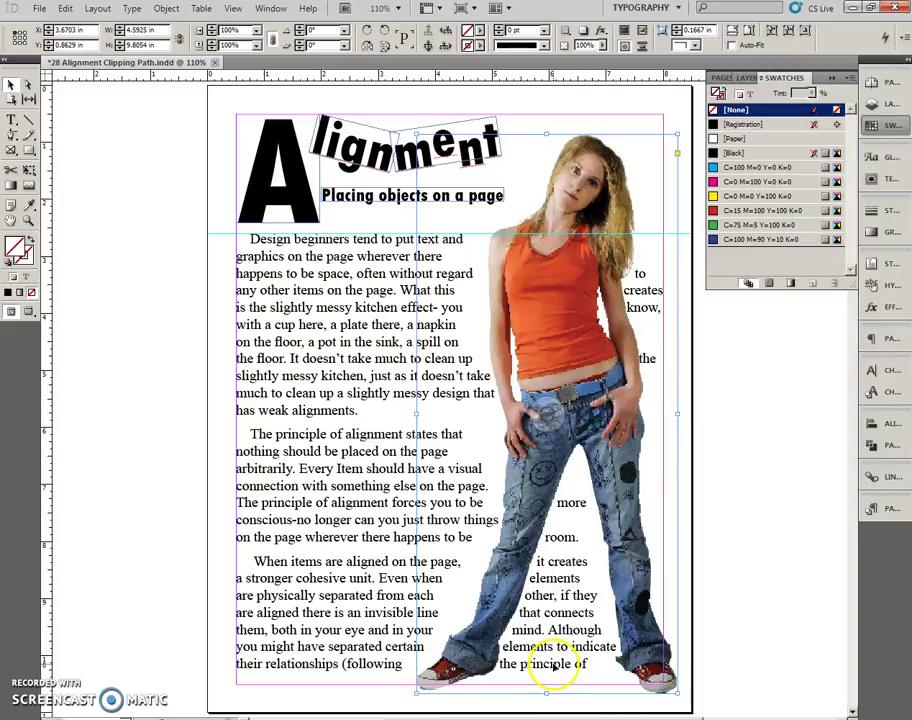
- Pull the woman's text wrap outline just below her hair outward, to about X 7.68 in and Y 3.44 in
{"action": "left_click", "coordinate": [28, 84]}
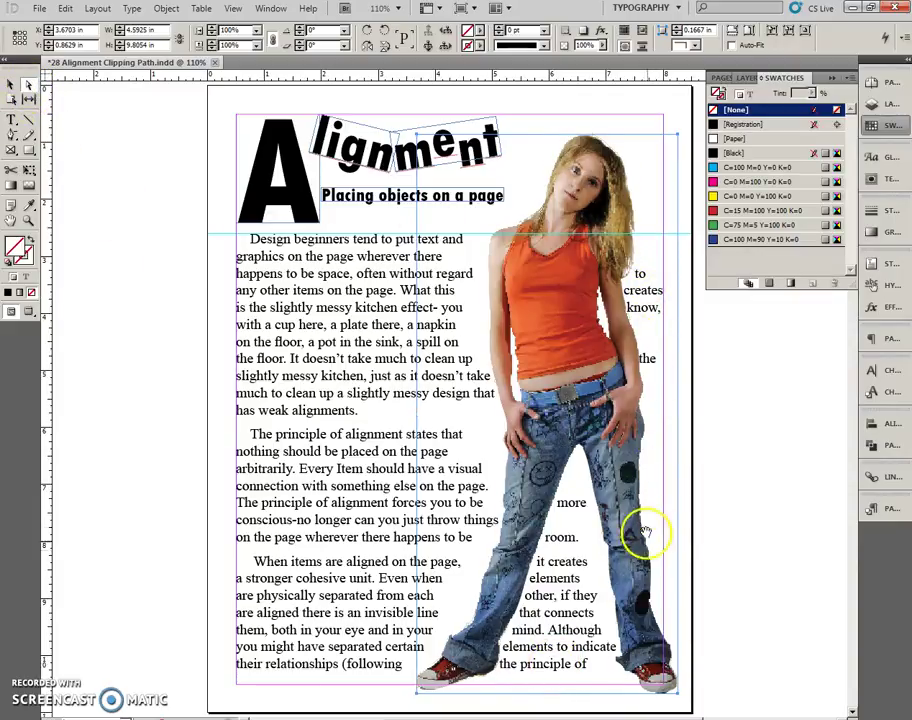
{"action": "left_click", "coordinate": [669, 682]}
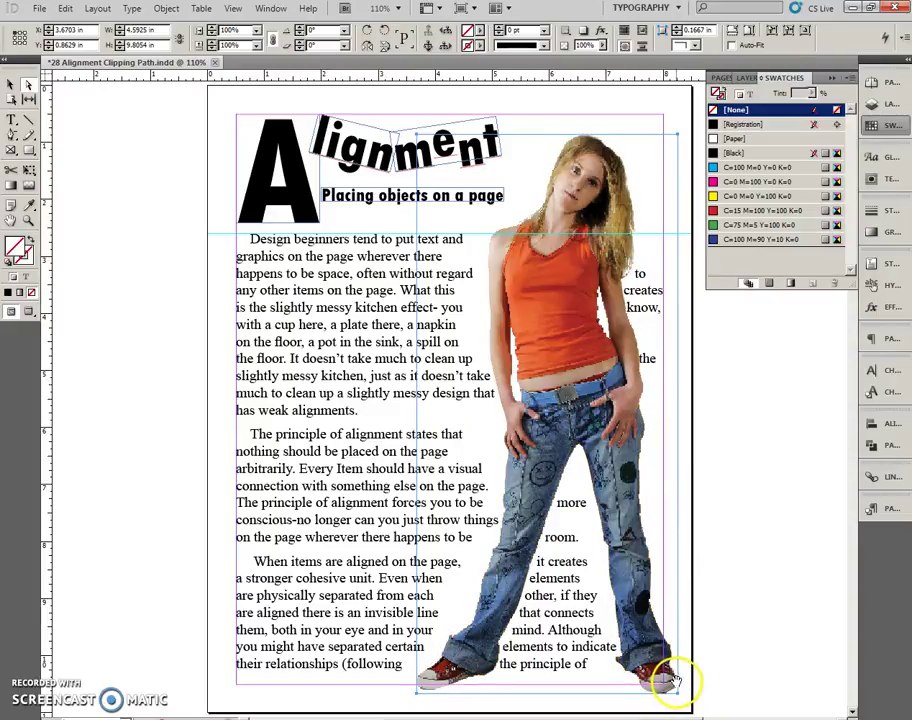
{"action": "left_click", "coordinate": [672, 680]}
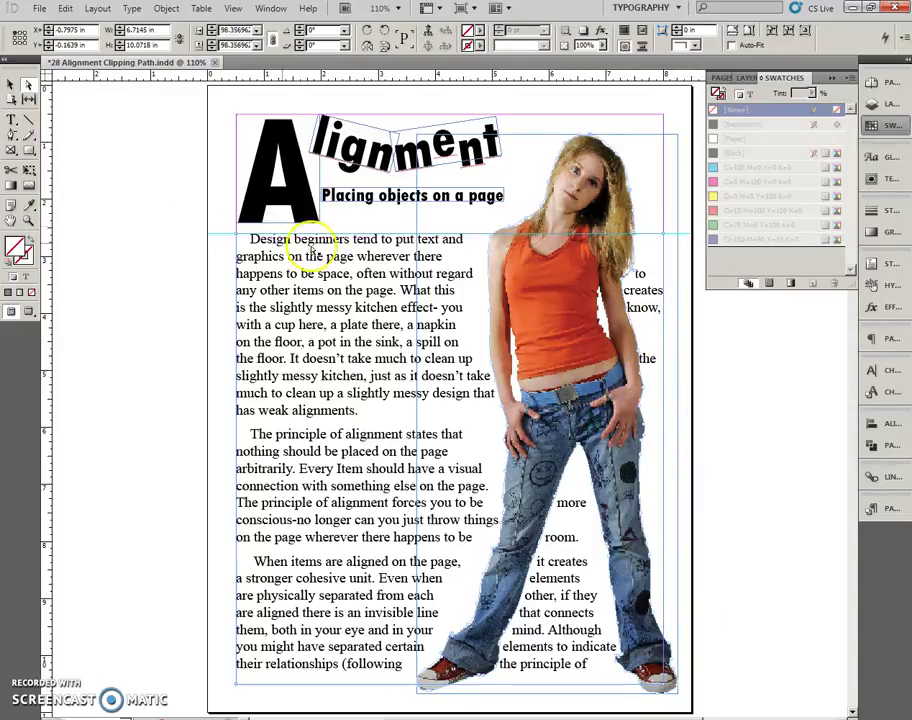
{"action": "left_click", "coordinate": [24, 215]}
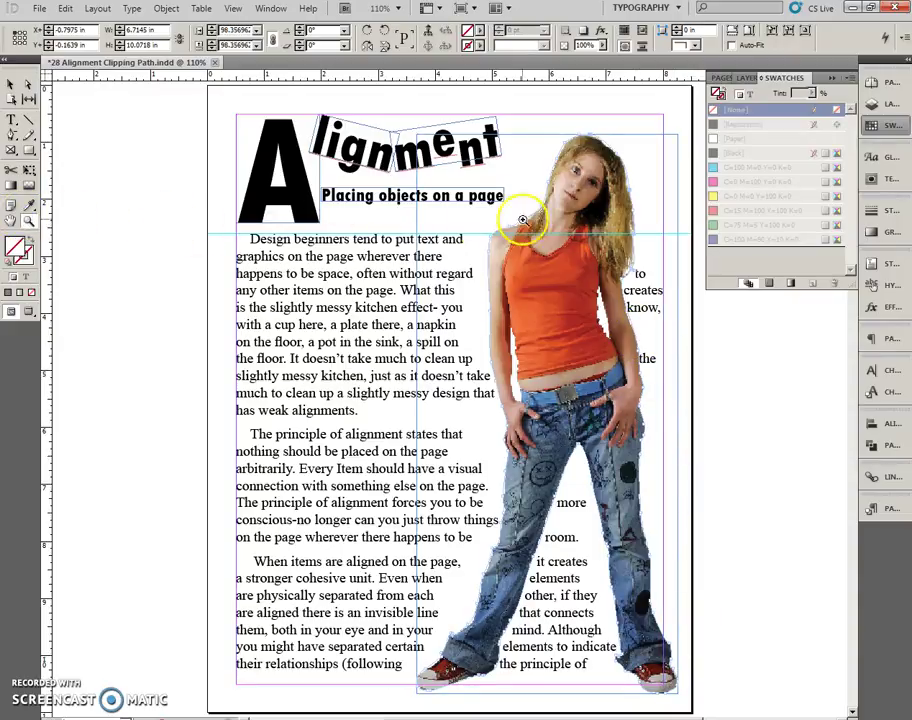
{"action": "left_click_drag", "start_coordinate": [560, 224], "coordinate": [704, 405]}
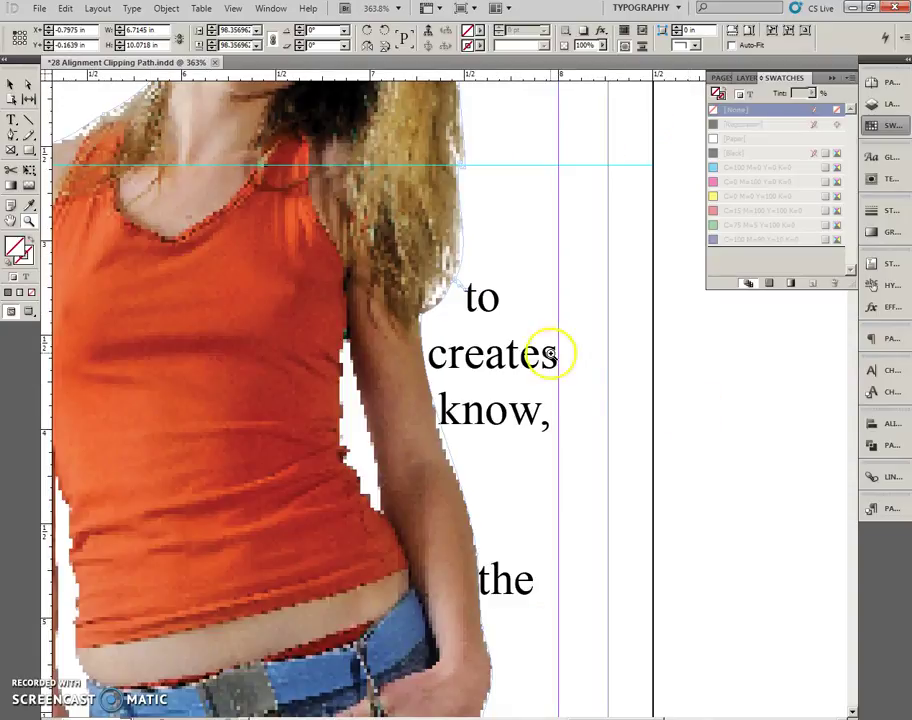
{"action": "left_click", "coordinate": [29, 85]}
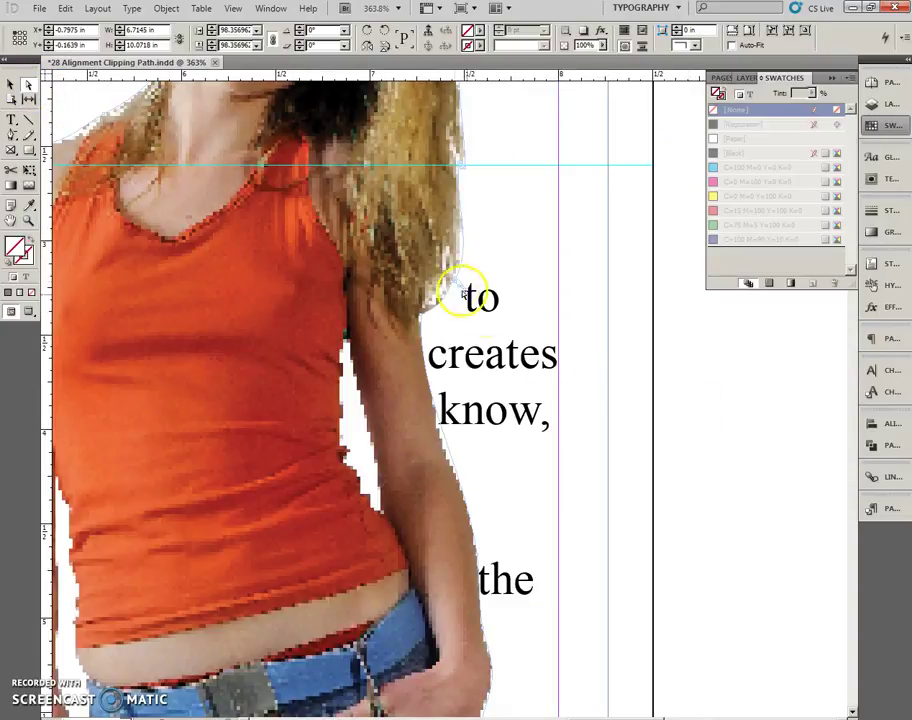
{"action": "left_click_drag", "start_coordinate": [422, 316], "coordinate": [497, 324]}
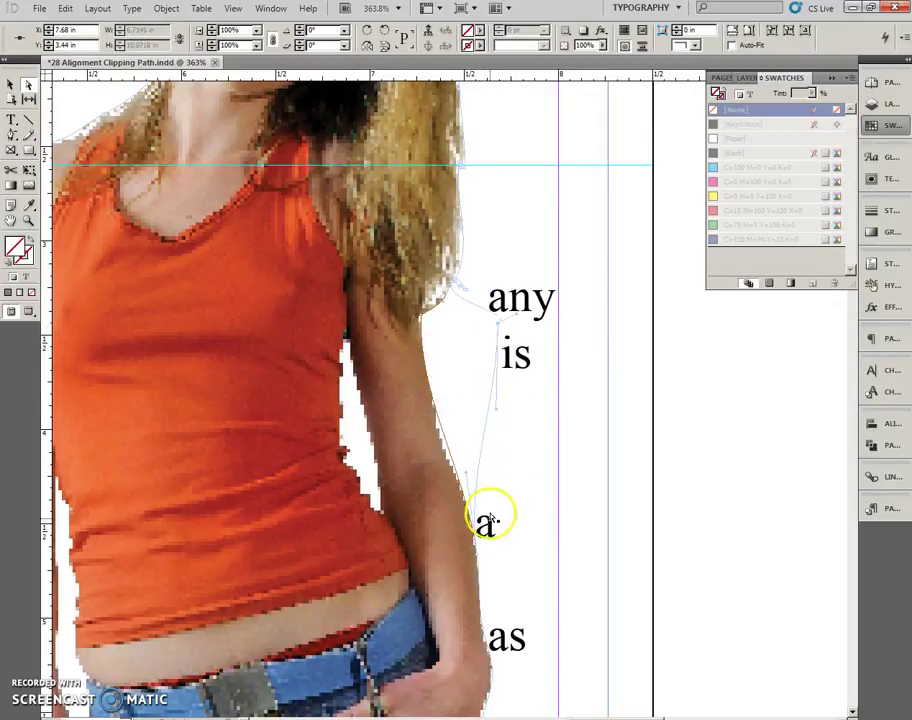
- Pull more wrap outline points beside her arm and hair tip outward, reaching about X 7.95 in, so no text fits between her and the margin
{"action": "left_click", "coordinate": [484, 556]}
{"action": "left_click_drag", "start_coordinate": [484, 556], "coordinate": [532, 556]}
{"action": "left_click_drag", "start_coordinate": [545, 555], "coordinate": [548, 550]}
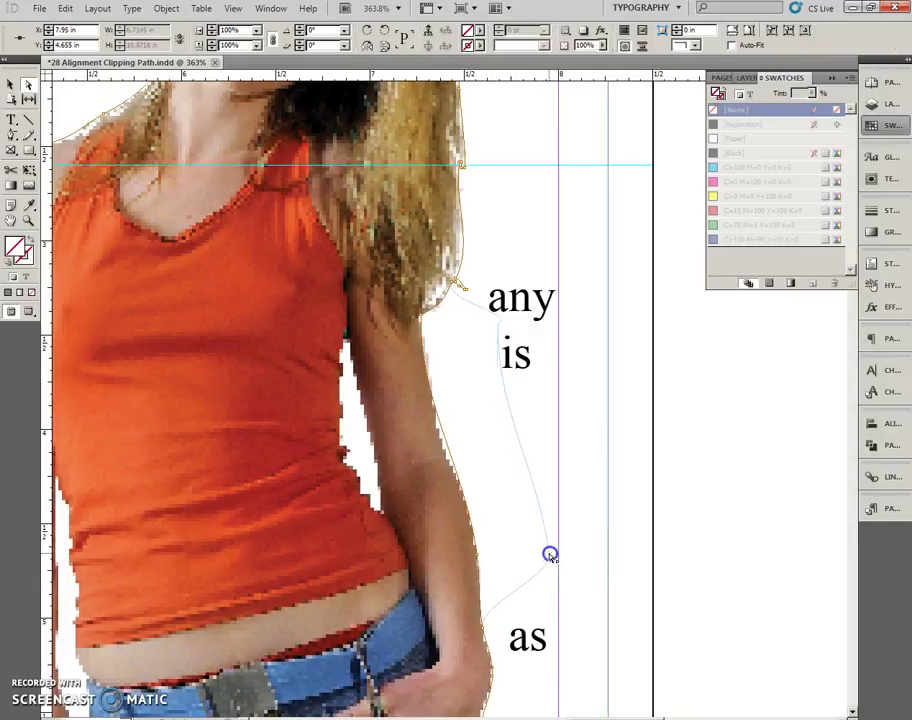
{"action": "left_click_drag", "start_coordinate": [512, 668], "coordinate": [536, 633]}
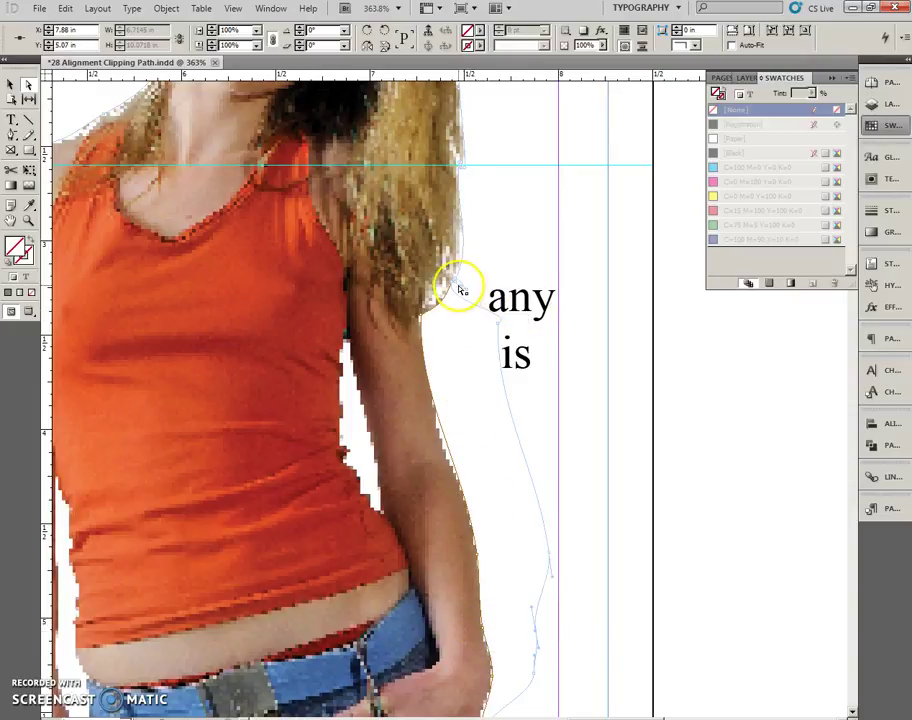
{"action": "left_click_drag", "start_coordinate": [452, 285], "coordinate": [528, 292]}
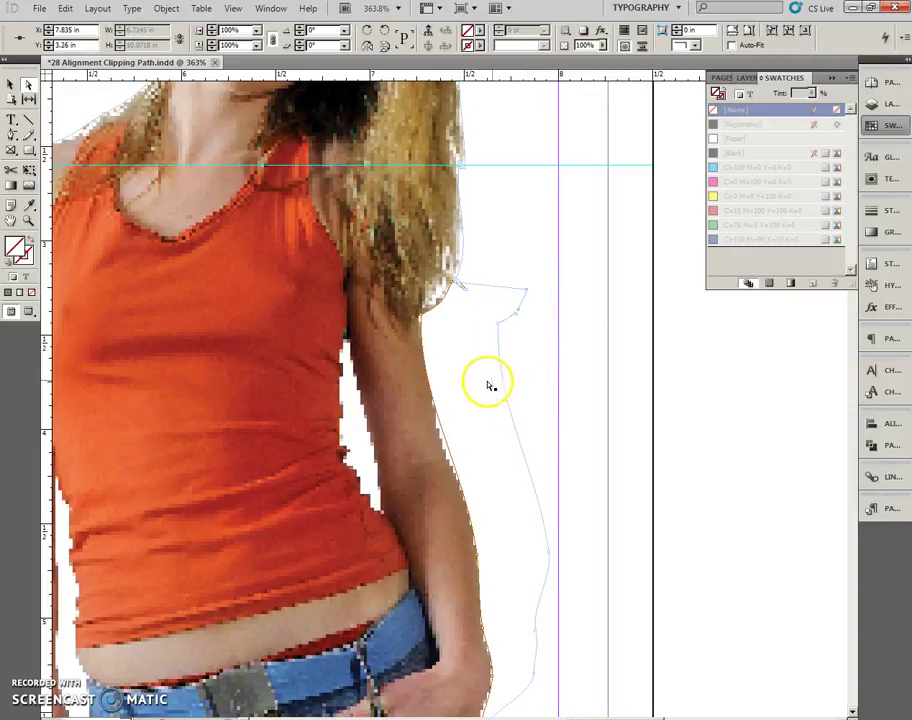
- Pull the wrap outline along her inner leg across the gap, to about X 5.97, Y 7.82 in and X 5.3, Y 10.2 in, then deselect the photo
{"action": "double_click", "coordinate": [15, 221]}
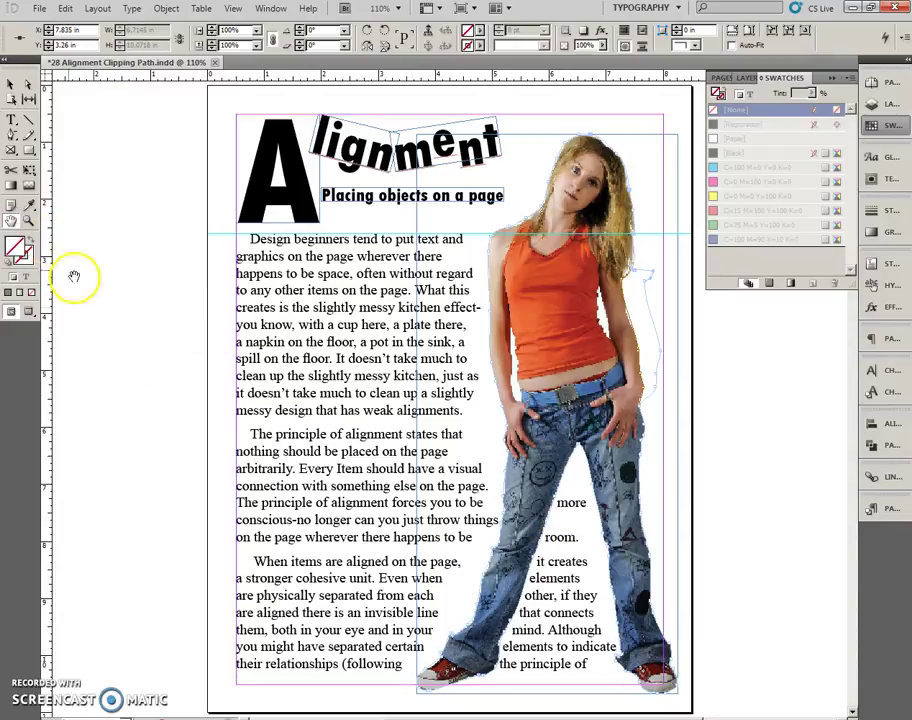
{"action": "left_click", "coordinate": [29, 221]}
{"action": "left_click_drag", "start_coordinate": [230, 215], "coordinate": [686, 694]}
{"action": "left_click", "coordinate": [9, 83]}
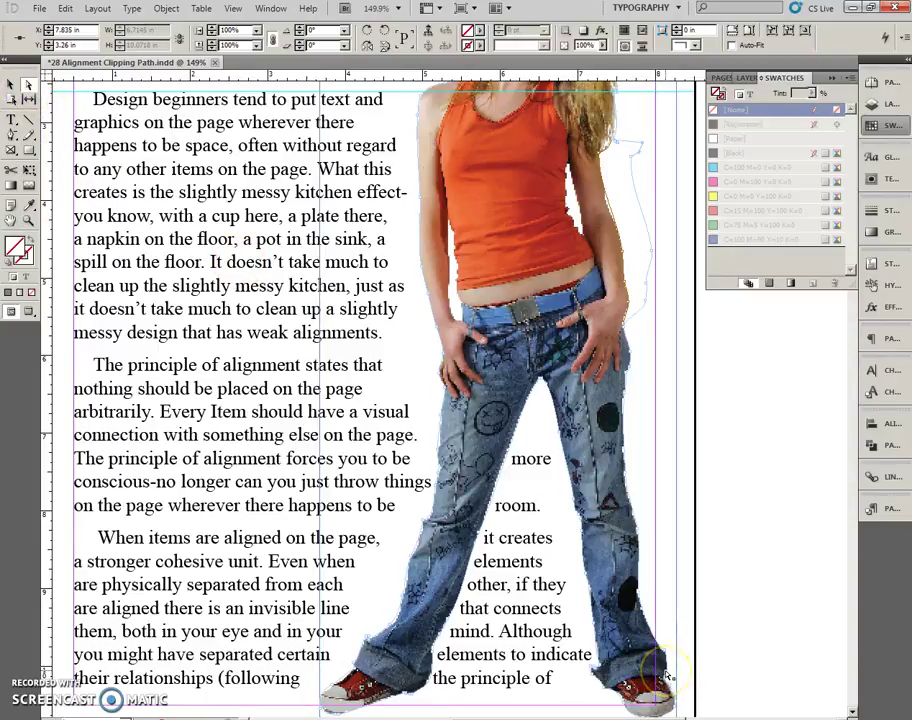
{"action": "left_click_drag", "start_coordinate": [585, 537], "coordinate": [501, 497]}
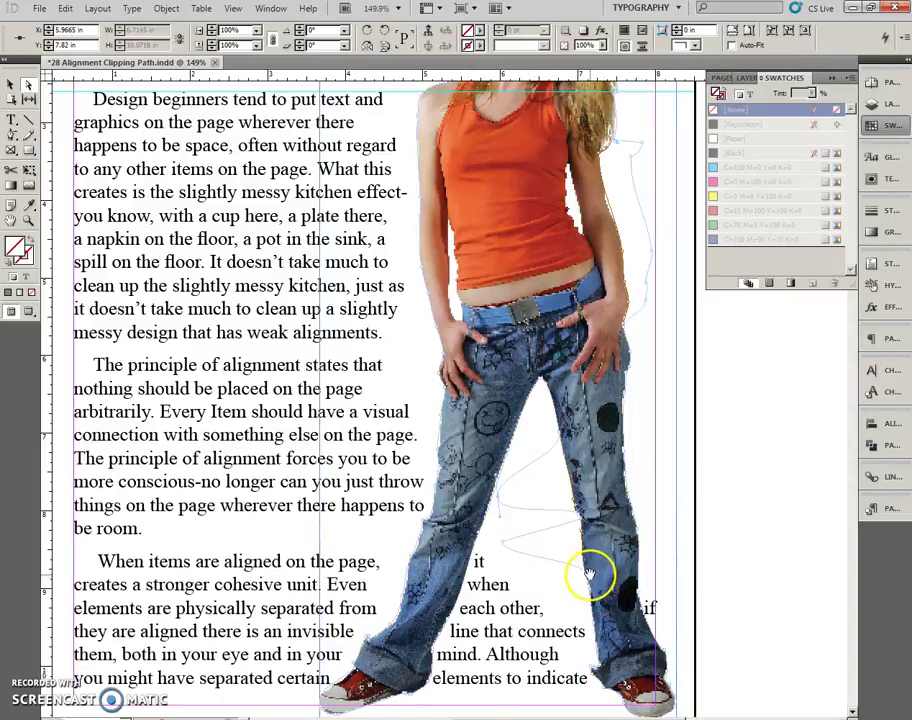
{"action": "left_click_drag", "start_coordinate": [588, 576], "coordinate": [444, 684]}
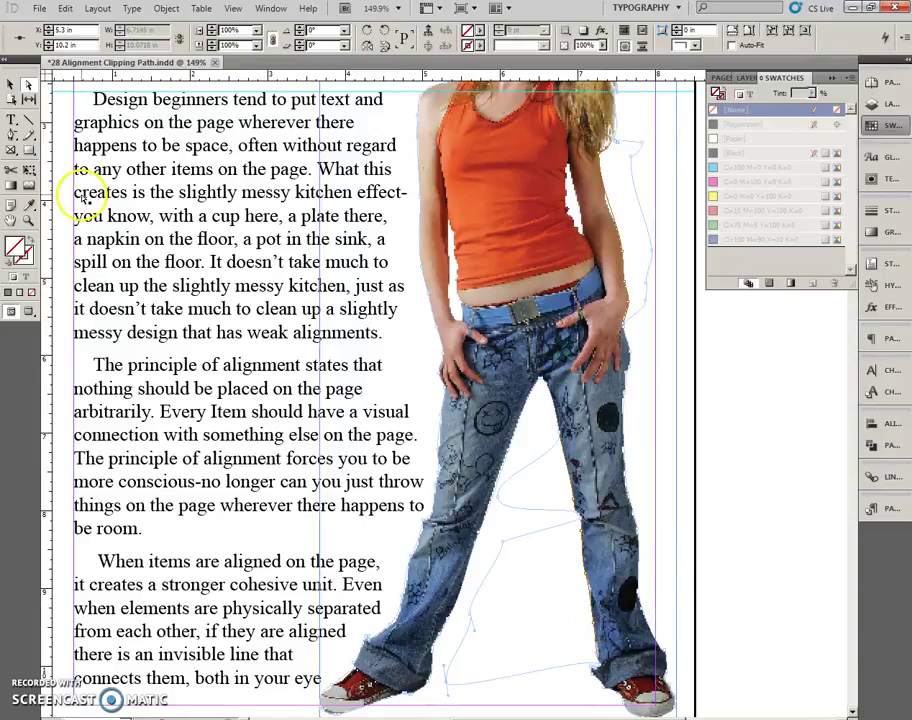
{"action": "left_click", "coordinate": [12, 220]}
{"action": "double_click", "coordinate": [12, 220]}
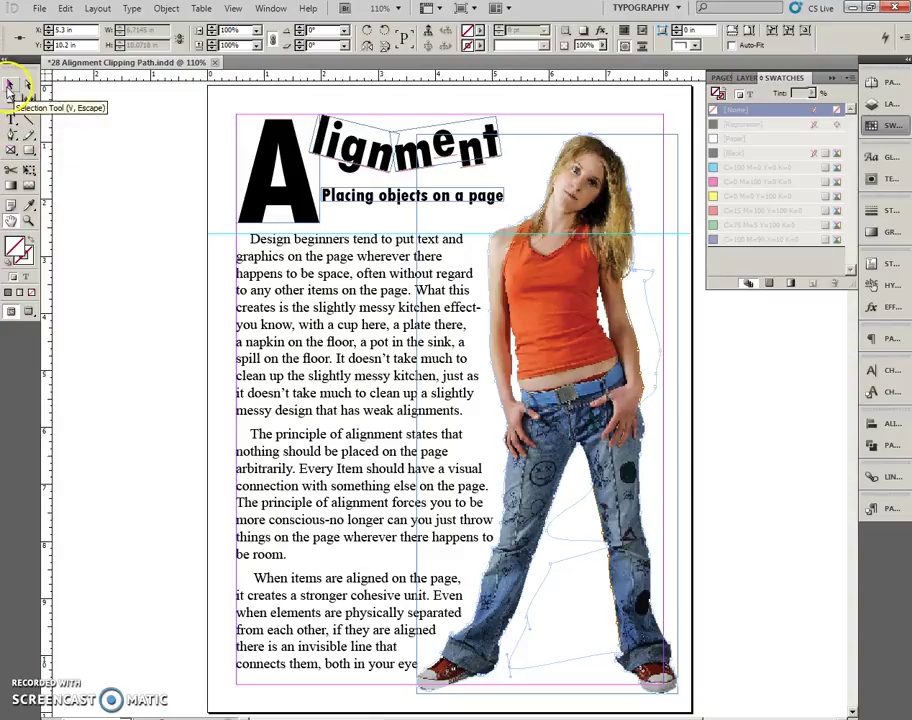
{"action": "left_click", "coordinate": [10, 84]}
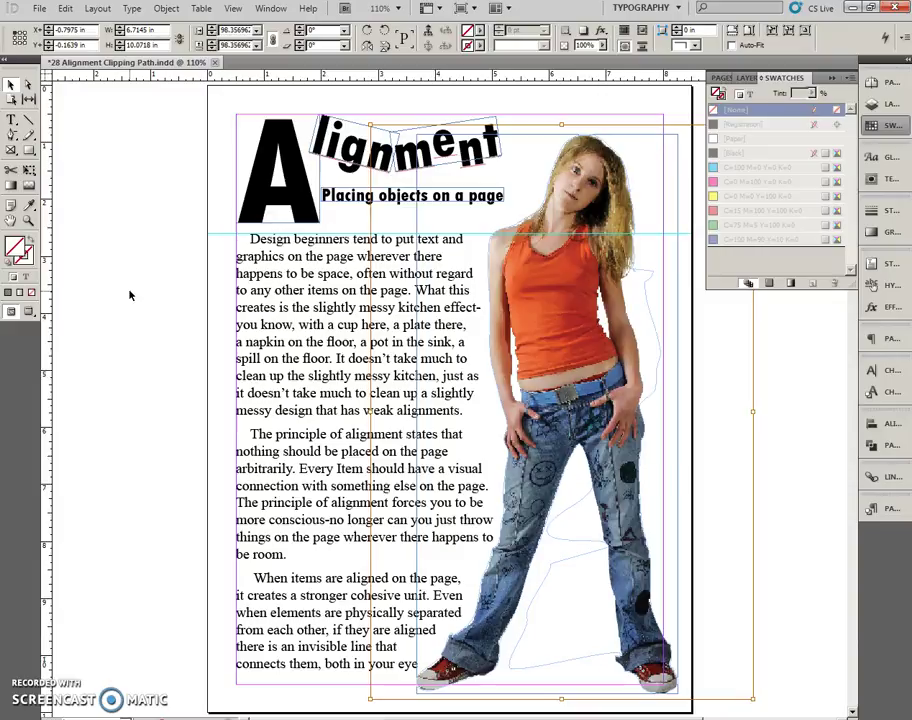
{"action": "left_click", "coordinate": [102, 316]}
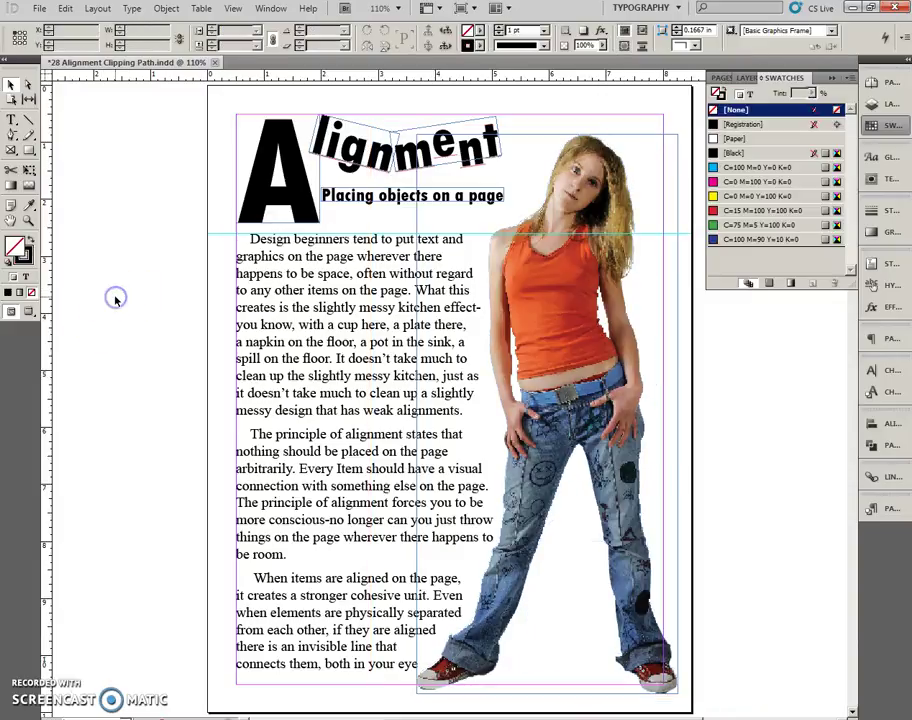
- Sample the bright orange of the woman's tank top as the fill color with the Eyedropper
{"action": "left_click", "coordinate": [72, 252]}
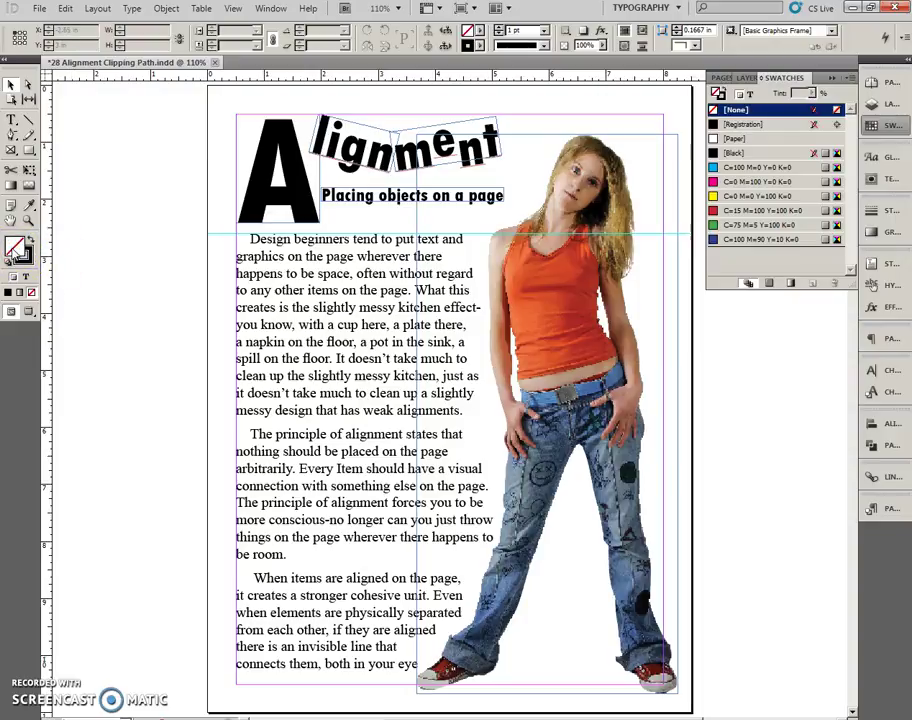
{"action": "left_click", "coordinate": [29, 206]}
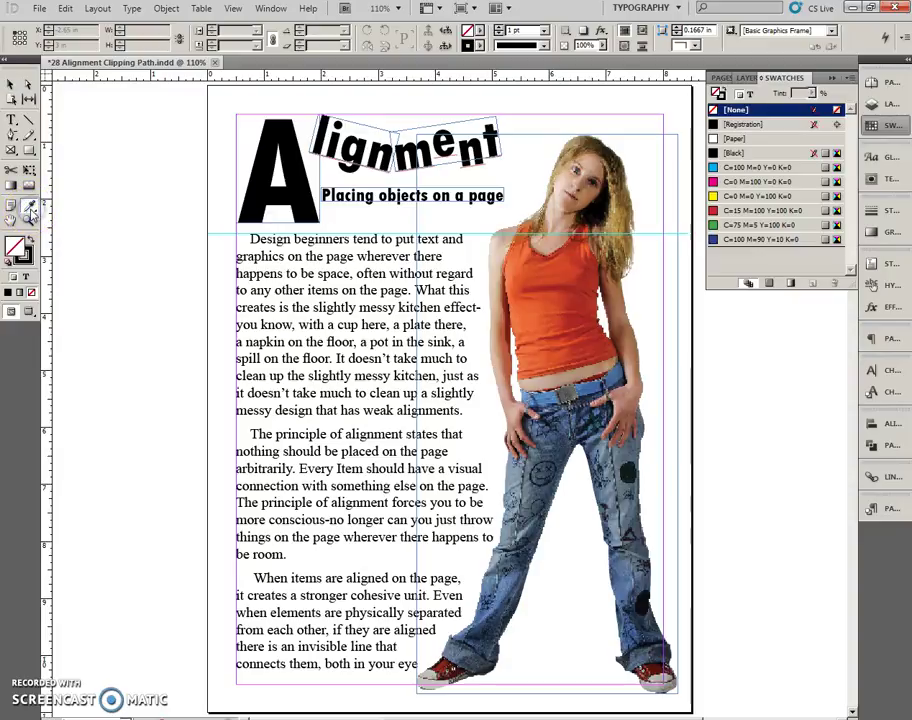
{"action": "left_click", "coordinate": [557, 315]}
{"action": "left_click", "coordinate": [20, 244]}
{"action": "left_click", "coordinate": [518, 326]}
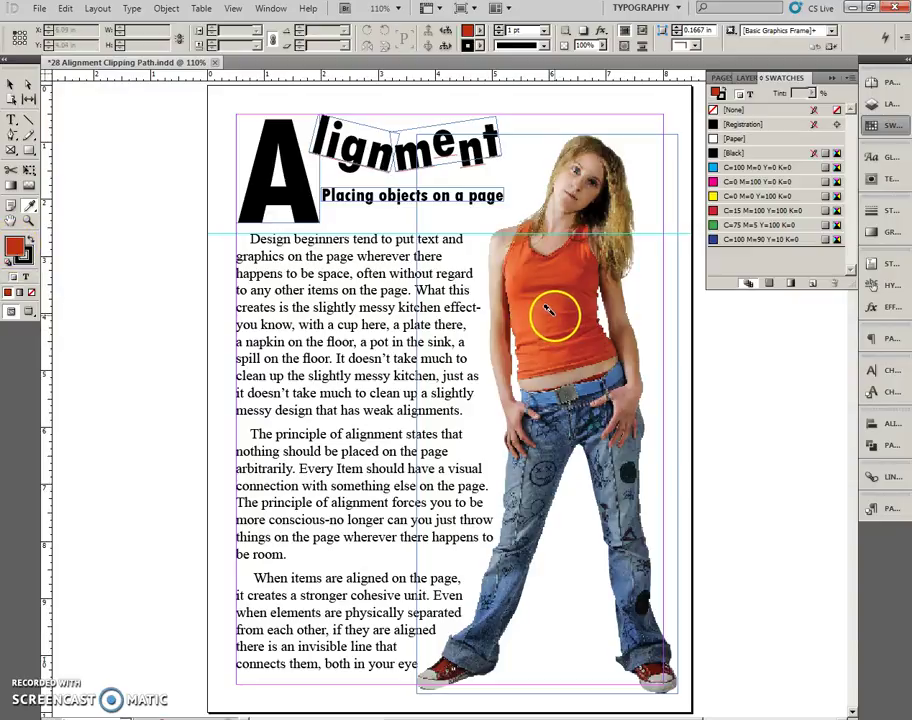
{"action": "left_click", "coordinate": [522, 303]}
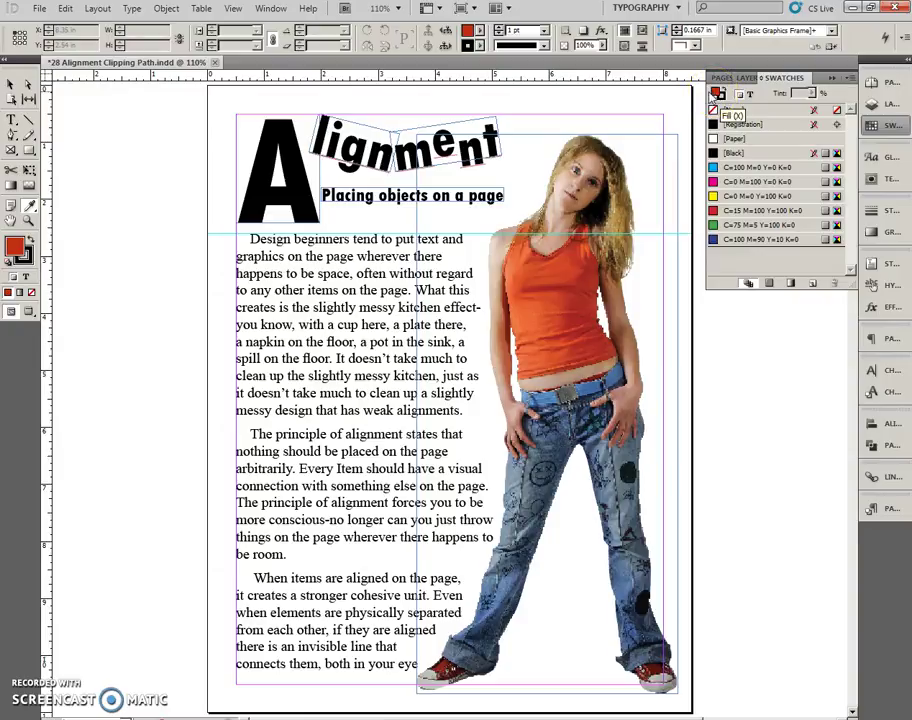
{"action": "left_click", "coordinate": [31, 205]}
{"action": "left_click", "coordinate": [516, 307]}
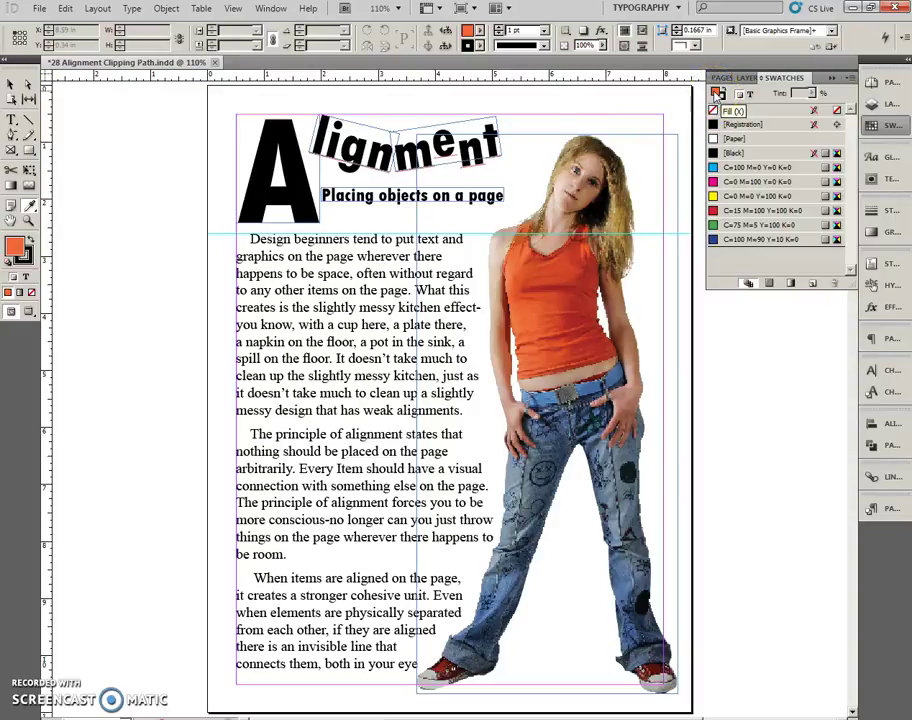
- Add the sampled orange fill to the swatches as R=238 G=101 B=55
{"action": "left_click_drag", "start_coordinate": [716, 92], "coordinate": [731, 260]}
{"action": "left_click_drag", "start_coordinate": [735, 263], "coordinate": [737, 264]}
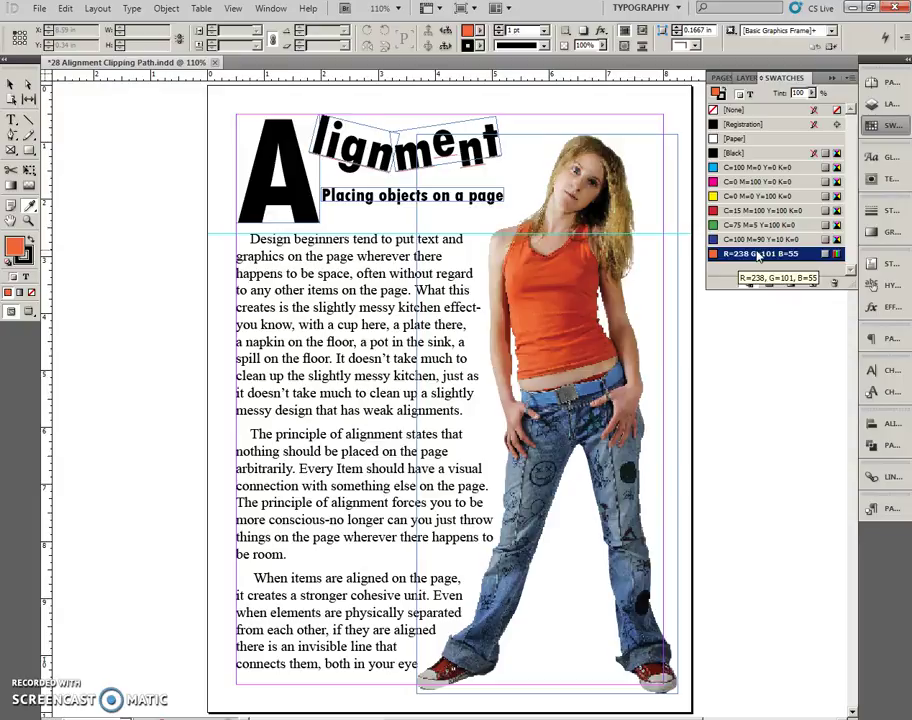
{"action": "left_click", "coordinate": [760, 258]}
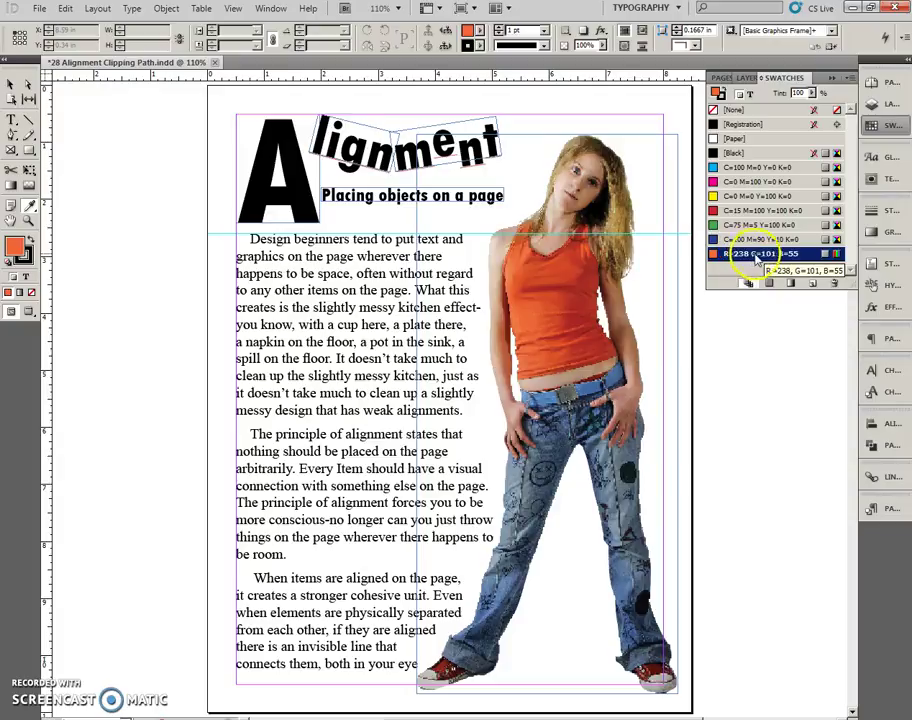
- Create a 30% tint swatch from the orange R=238 G=101 B=55 swatch and enlarge the swatch list area
{"action": "left_click", "coordinate": [849, 79]}
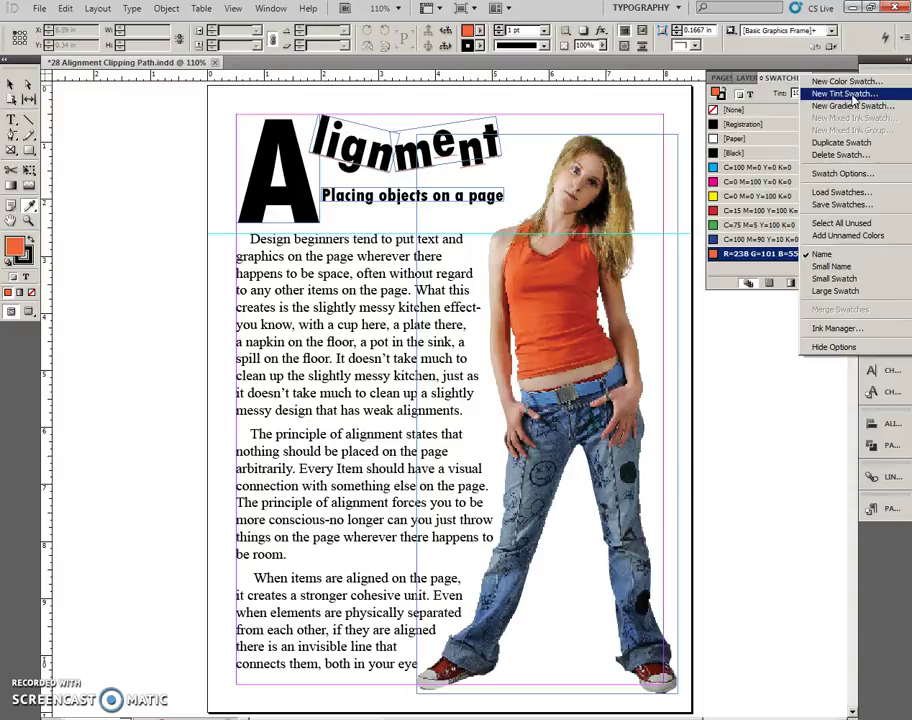
{"action": "left_click", "coordinate": [848, 93]}
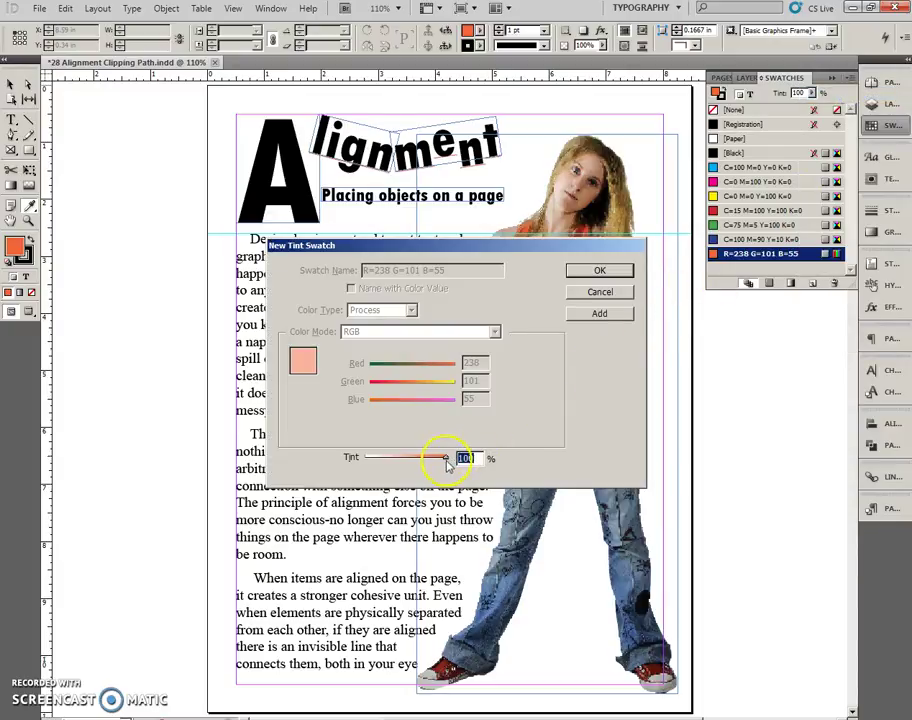
{"action": "left_click_drag", "start_coordinate": [446, 459], "coordinate": [399, 459]}
{"action": "left_click_drag", "start_coordinate": [400, 462], "coordinate": [390, 459]}
{"action": "left_click", "coordinate": [598, 271]}
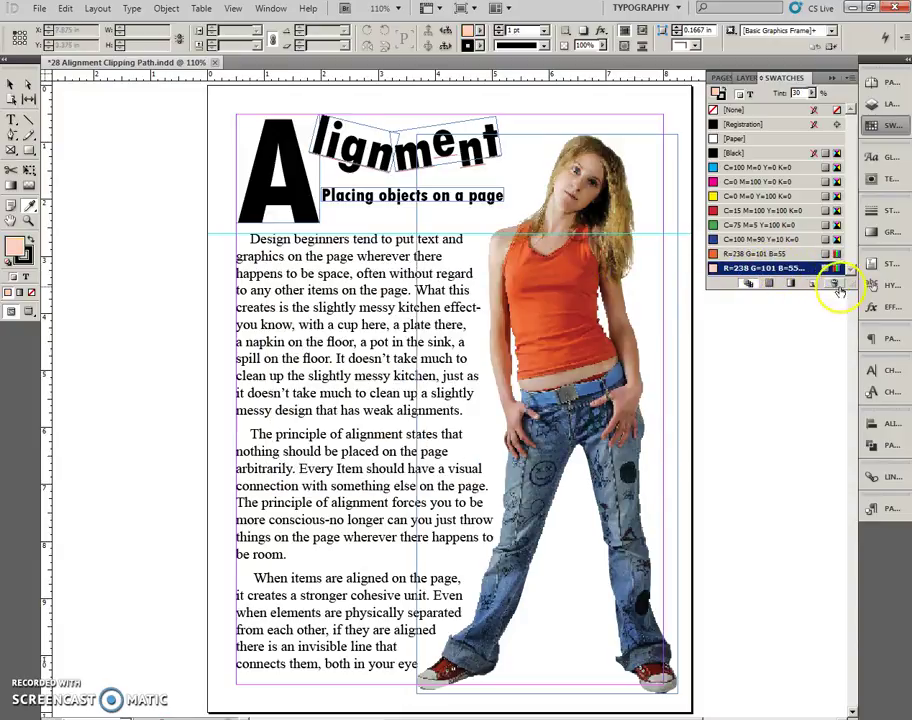
{"action": "left_click_drag", "start_coordinate": [848, 284], "coordinate": [846, 310]}
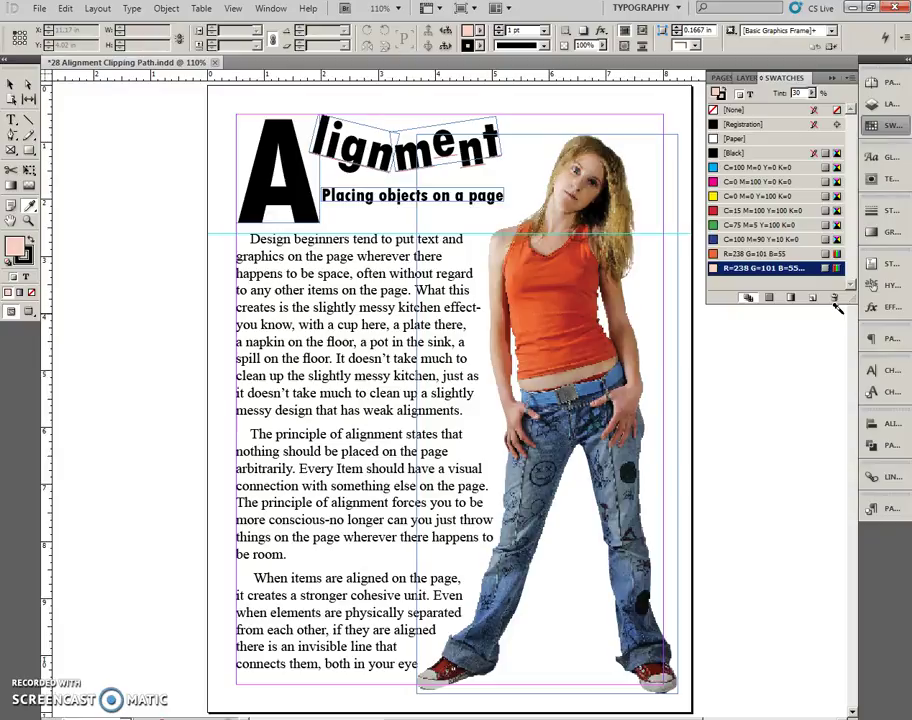
- Create a new layer named Background and move it below Layer 1
{"action": "left_click", "coordinate": [880, 104]}
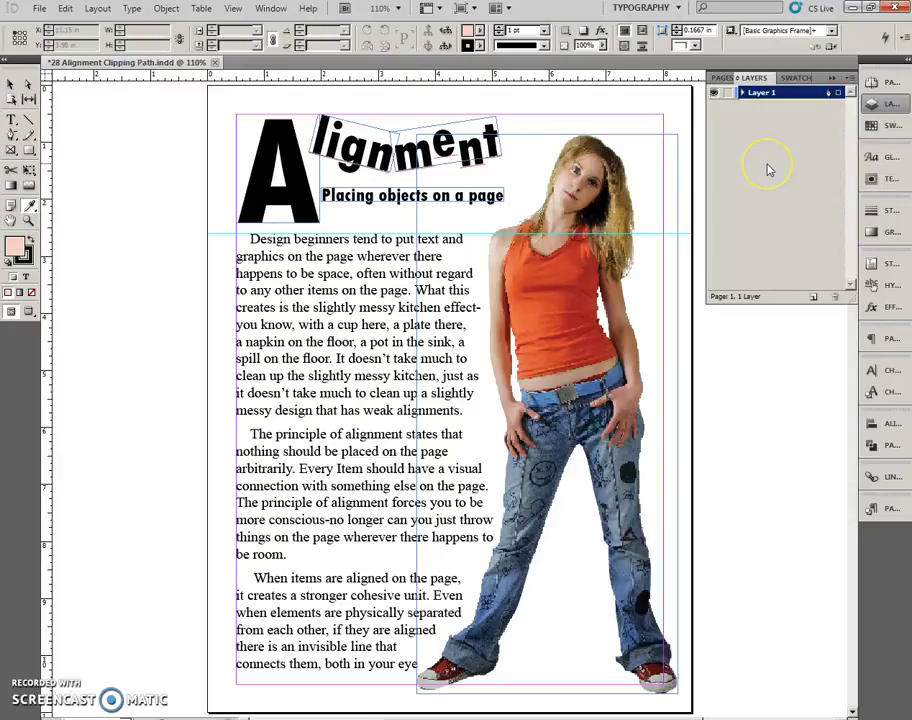
{"action": "left_click", "coordinate": [780, 204]}
{"action": "left_click", "coordinate": [812, 299]}
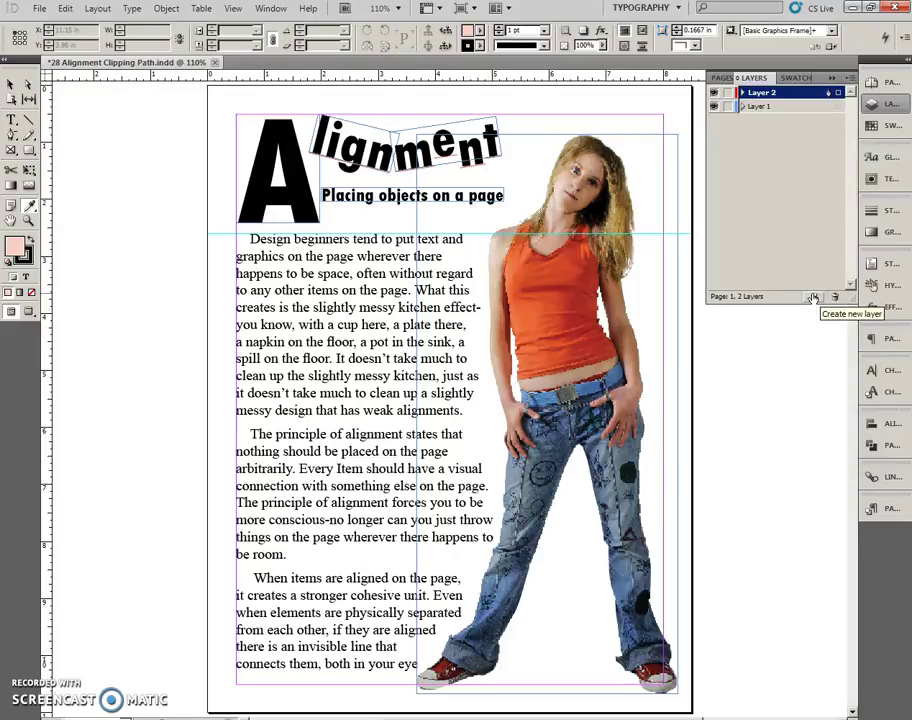
{"action": "mouse_move", "coordinate": [800, 200]}
{"action": "left_mouse_down"}
{"action": "mouse_move", "coordinate": [784, 128]}
{"action": "mouse_move", "coordinate": [770, 112]}
{"action": "mouse_move", "coordinate": [775, 152]}
{"action": "left_mouse_up"}
{"action": "double_click", "coordinate": [760, 93]}
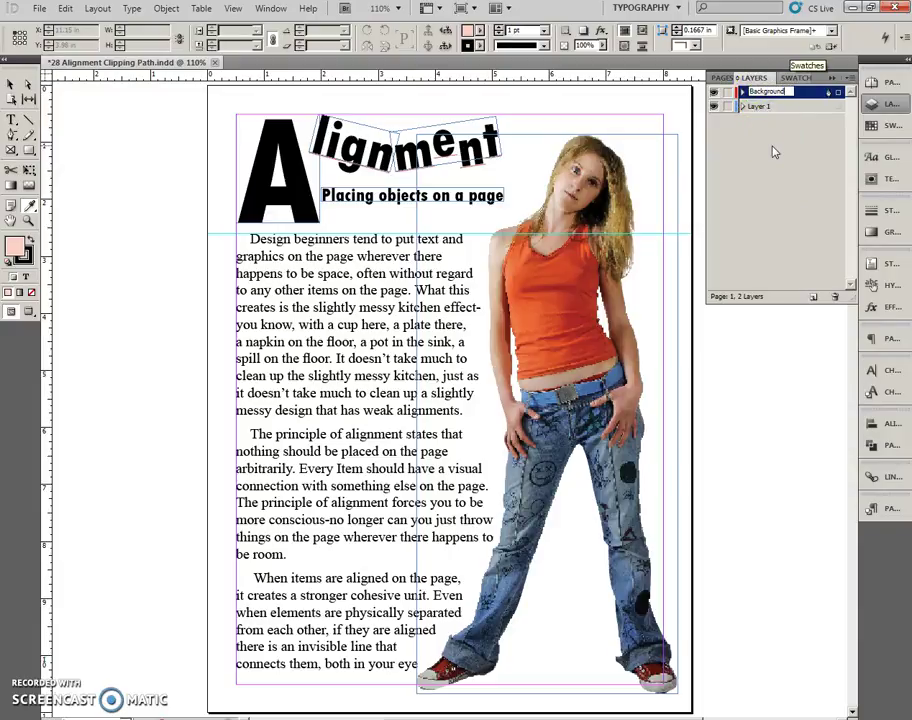
{"action": "key", "text": "Return"}
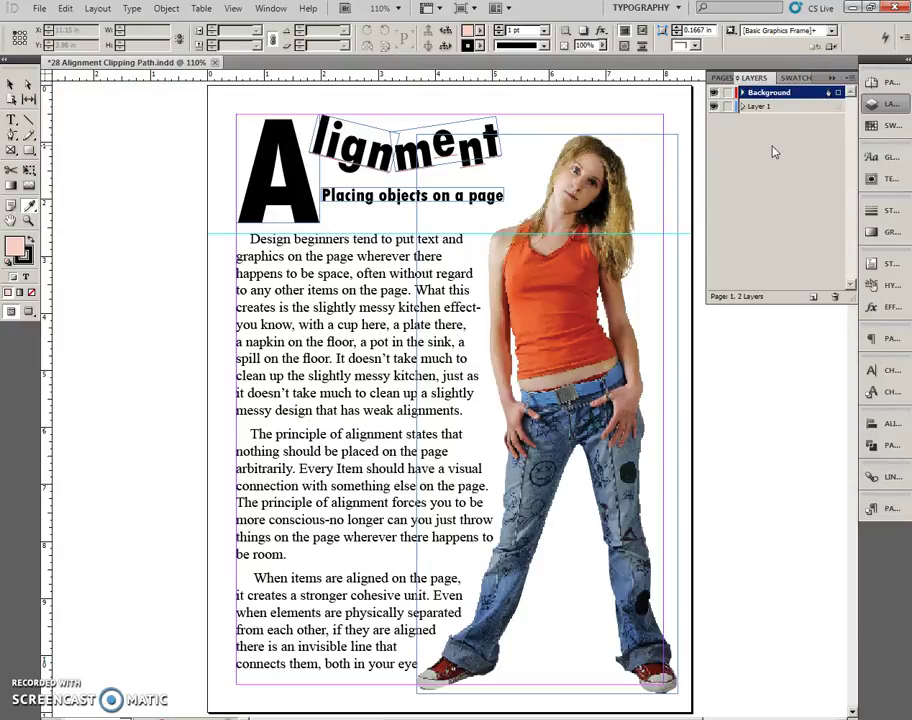
{"action": "left_click", "coordinate": [774, 113]}
{"action": "left_click_drag", "start_coordinate": [774, 113], "coordinate": [766, 126]}
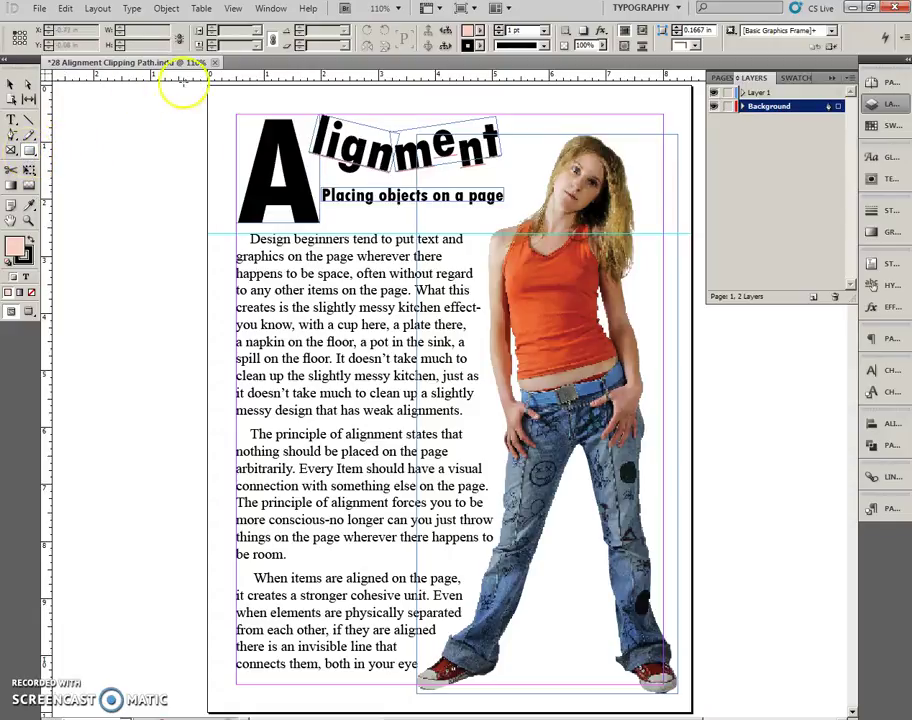
- Draw a rectangular frame covering the full 8.5 by 11 in page on the Background layer
{"action": "left_click", "coordinate": [11, 150]}
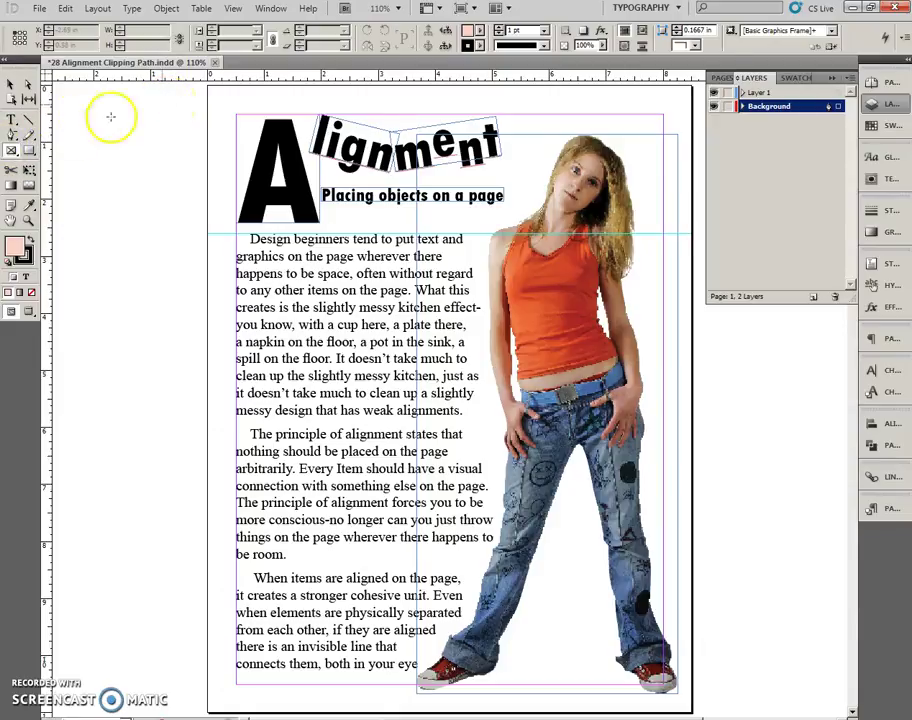
{"action": "left_click_drag", "start_coordinate": [206, 87], "coordinate": [693, 713]}
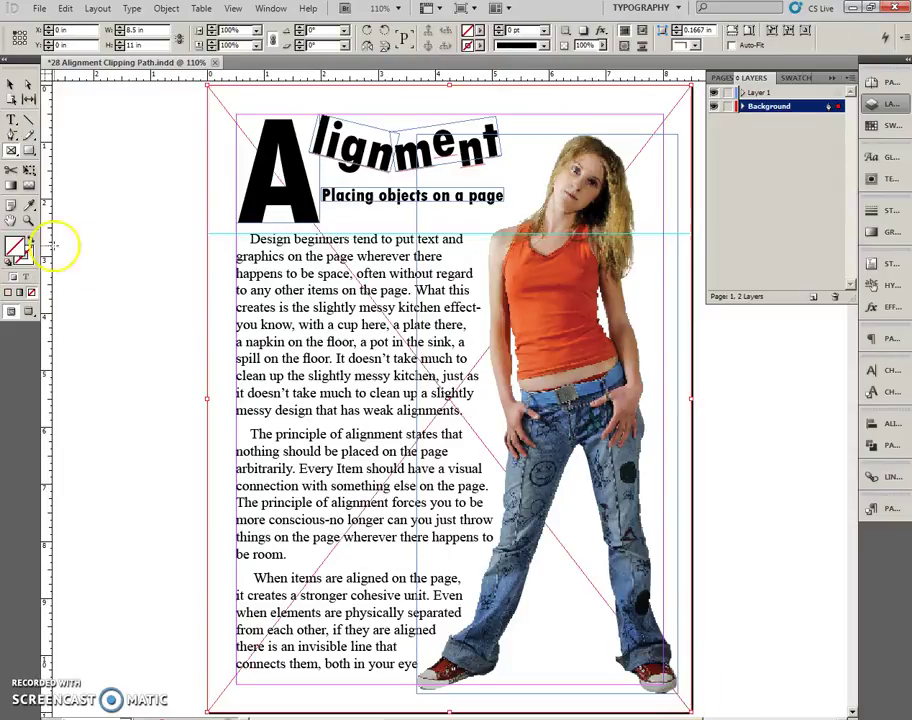
- Fill the full-page background frame with the 30% tint of the R=238 G=101 B=55 swatch
{"action": "left_click", "coordinate": [22, 247]}
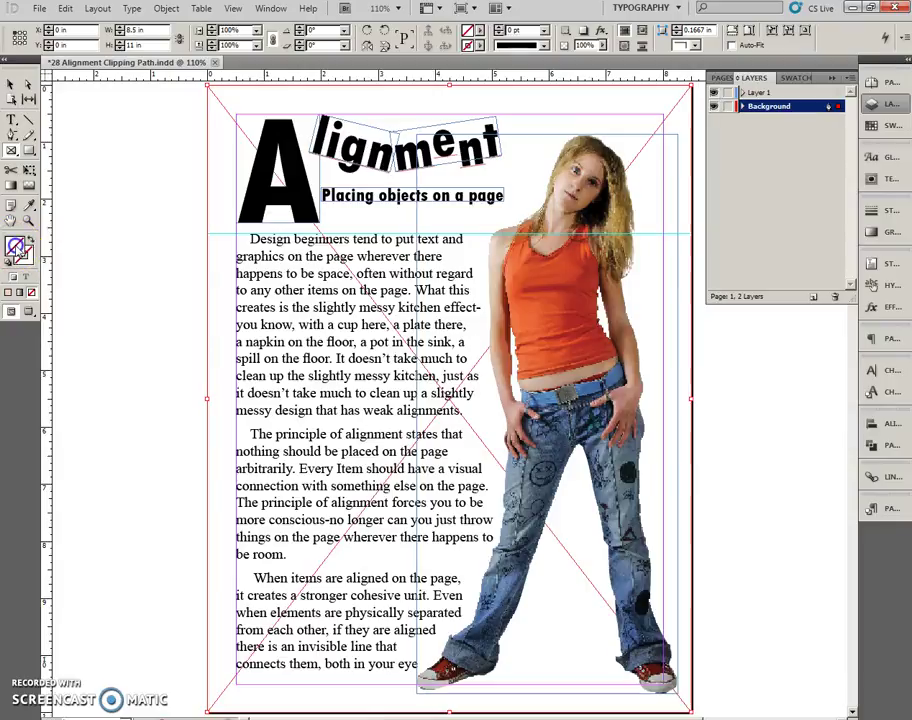
{"action": "left_click", "coordinate": [882, 125]}
{"action": "left_click", "coordinate": [780, 267]}
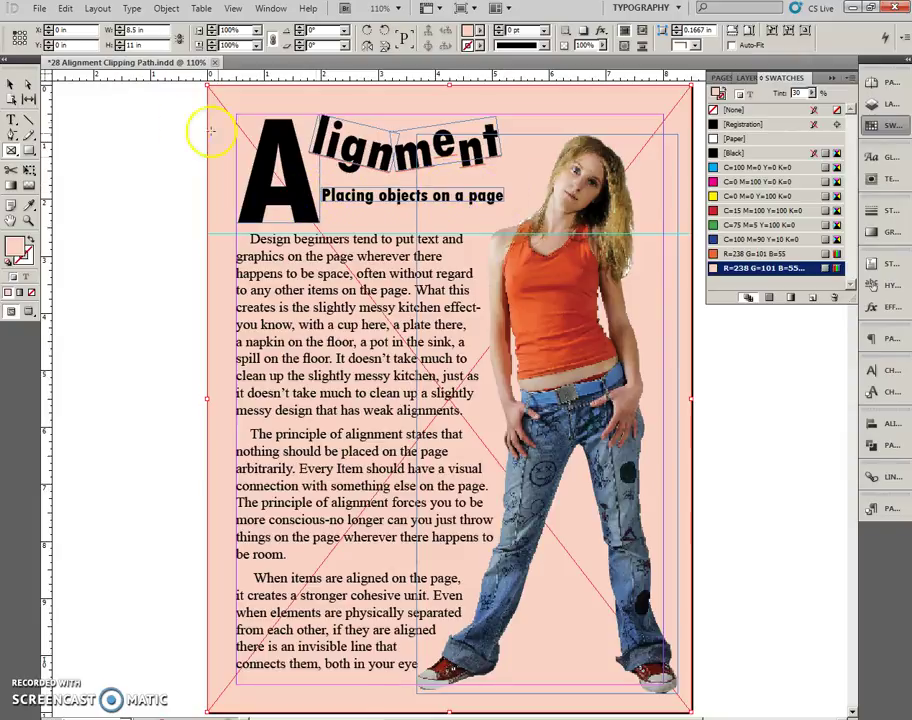
- Undock the tool palette and draw a straight horizontal Pen tool line about 3.2 in long beneath the subtitle "Placing objects on a page"
{"action": "left_click", "coordinate": [11, 137]}
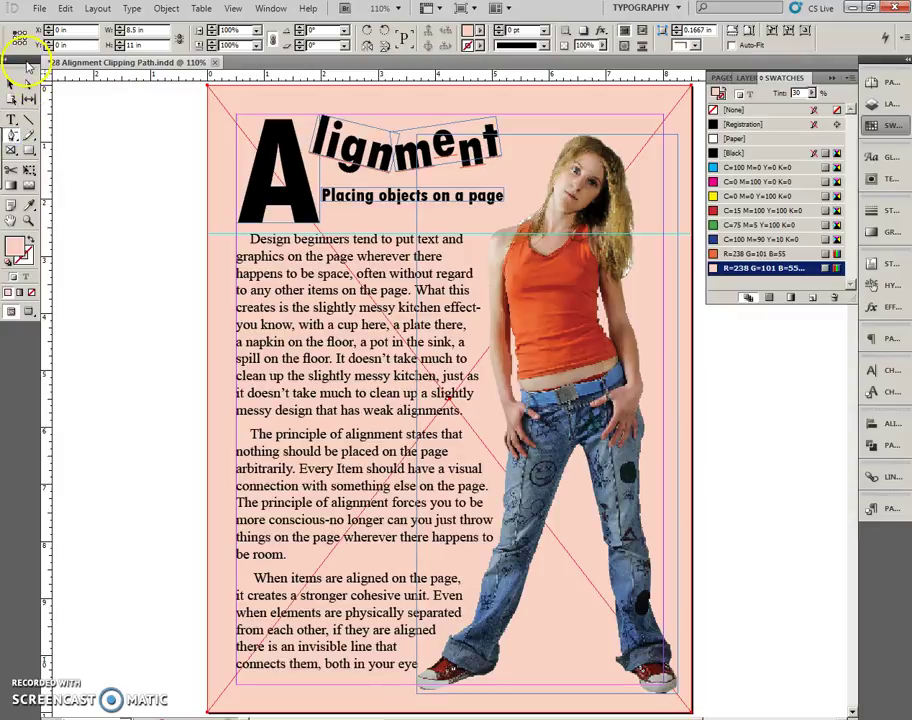
{"action": "left_click", "coordinate": [14, 59]}
{"action": "left_click_drag", "start_coordinate": [14, 59], "coordinate": [46, 77]}
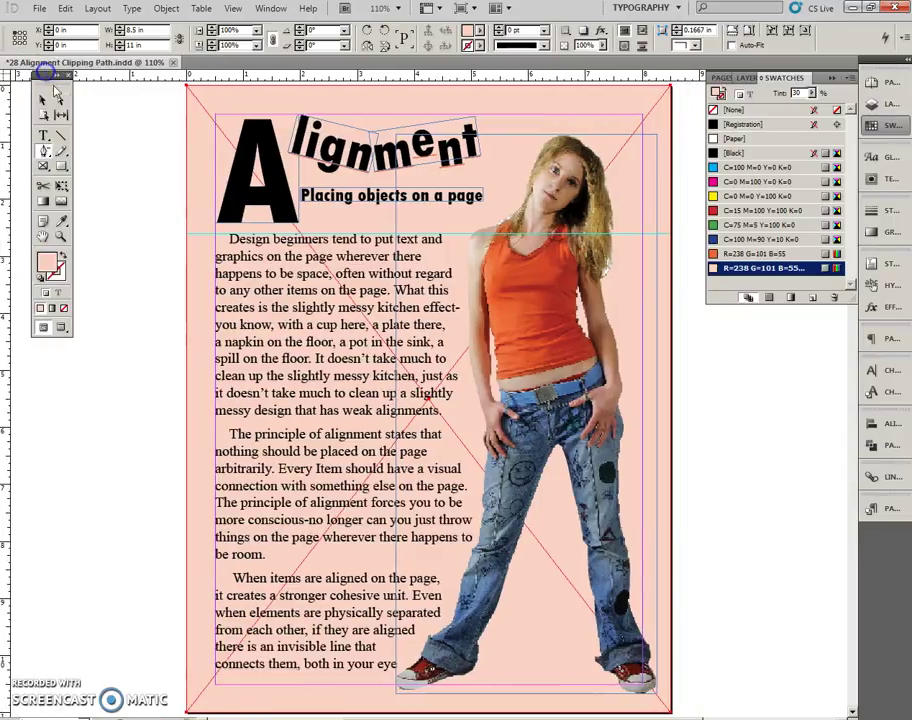
{"action": "left_click", "coordinate": [48, 150]}
{"action": "left_click_drag", "start_coordinate": [48, 150], "coordinate": [10, 196]}
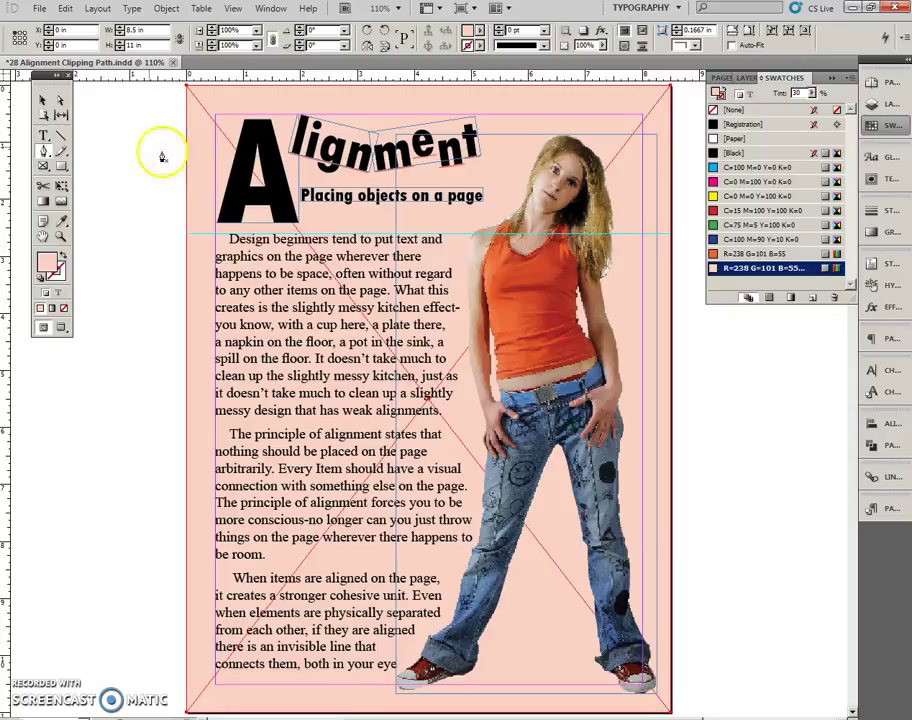
{"action": "left_click_drag", "start_coordinate": [302, 213], "coordinate": [484, 208]}
{"action": "left_click", "coordinate": [300, 213]}
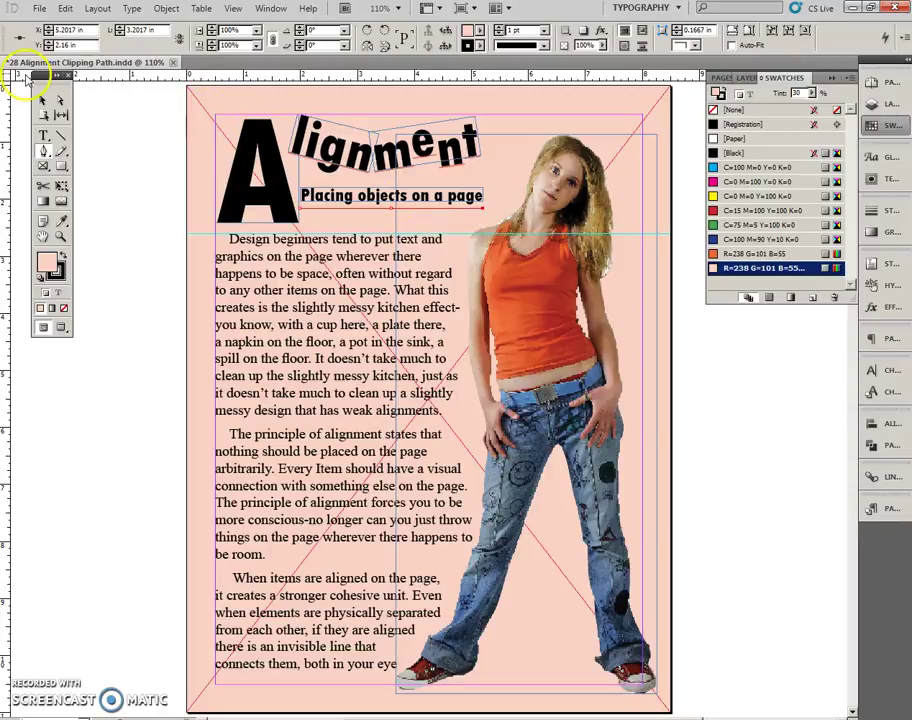
- Examine the stroke weight options for the line beneath the subtitle, and deselect the line
{"action": "left_click", "coordinate": [43, 100]}
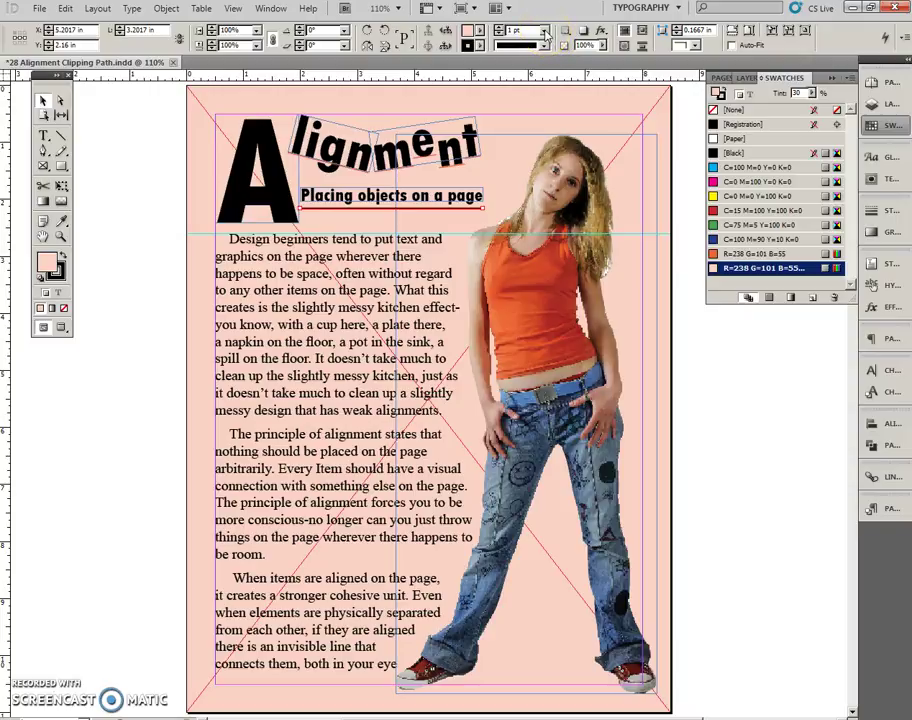
{"action": "left_click", "coordinate": [545, 33]}
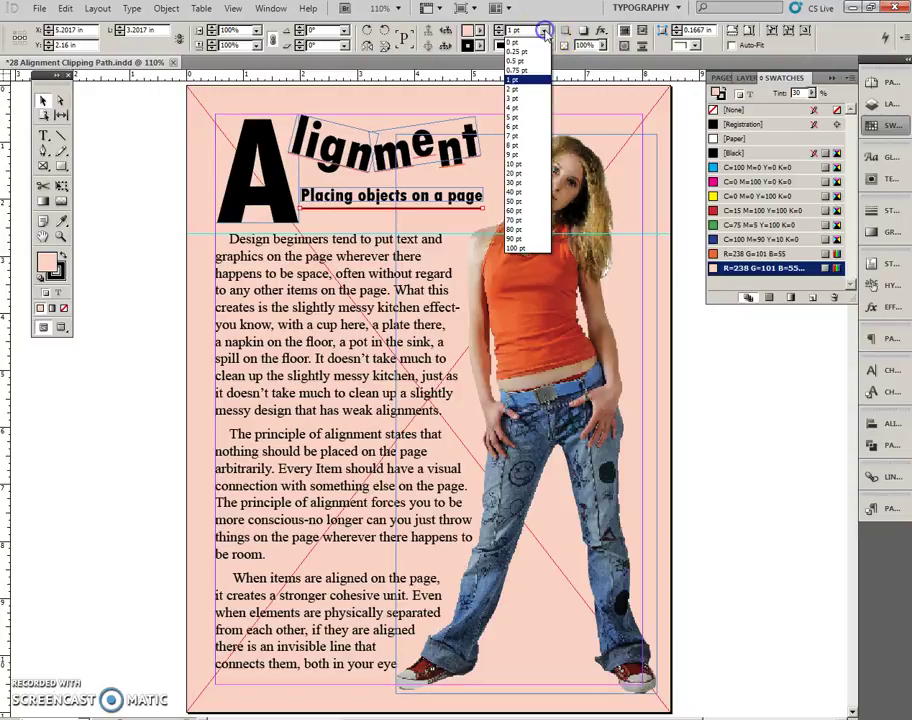
{"action": "left_click", "coordinate": [506, 143]}
{"action": "left_click", "coordinate": [133, 213]}
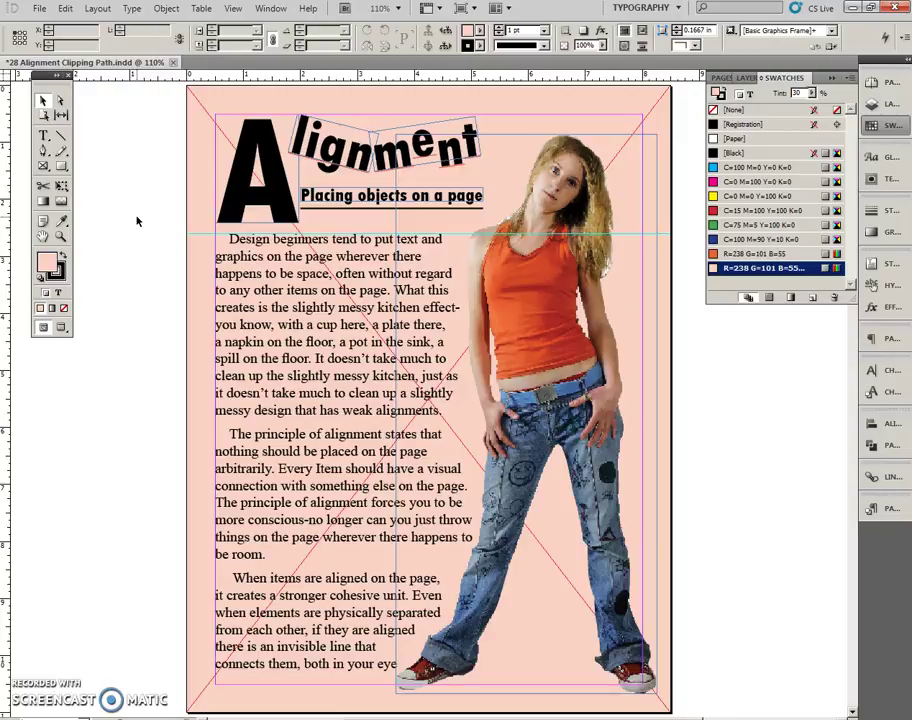
{"action": "left_click", "coordinate": [139, 228]}
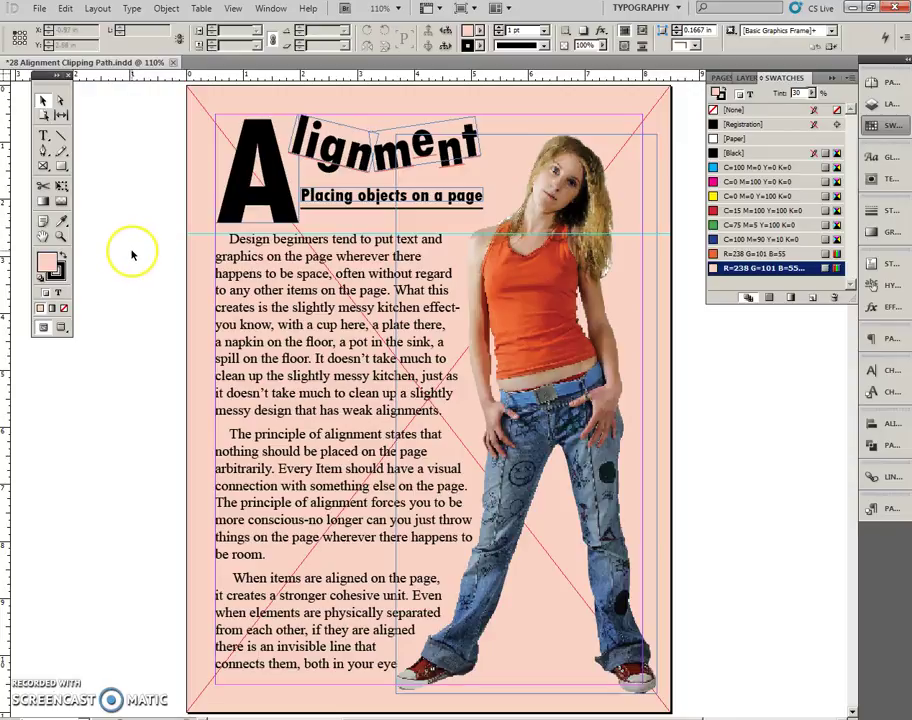